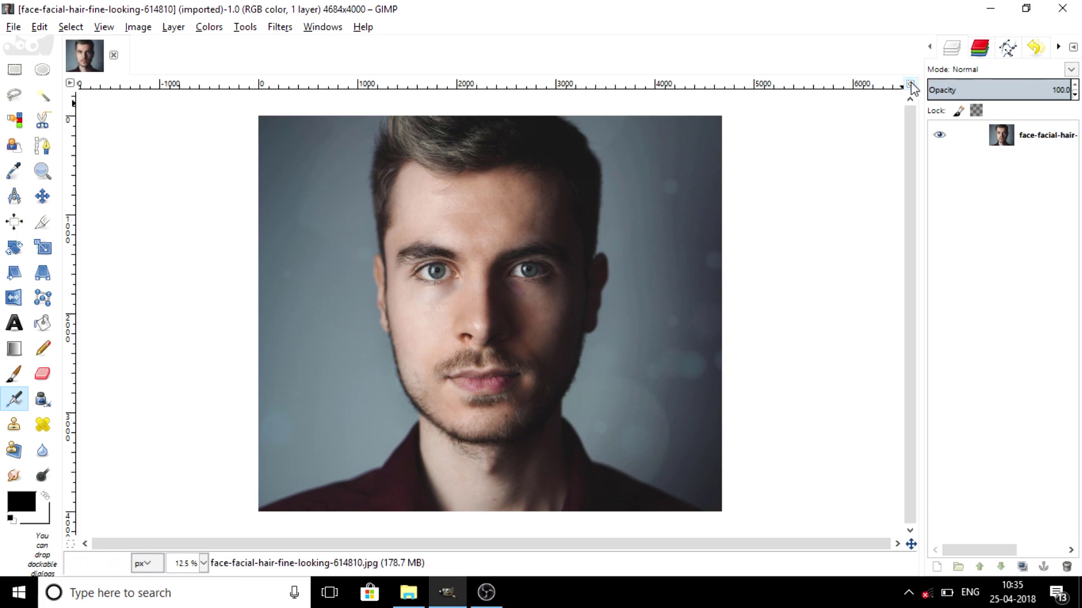
Duplicate the photo layer and desaturate the copy to greyscale using Lightness.
click(910, 84)
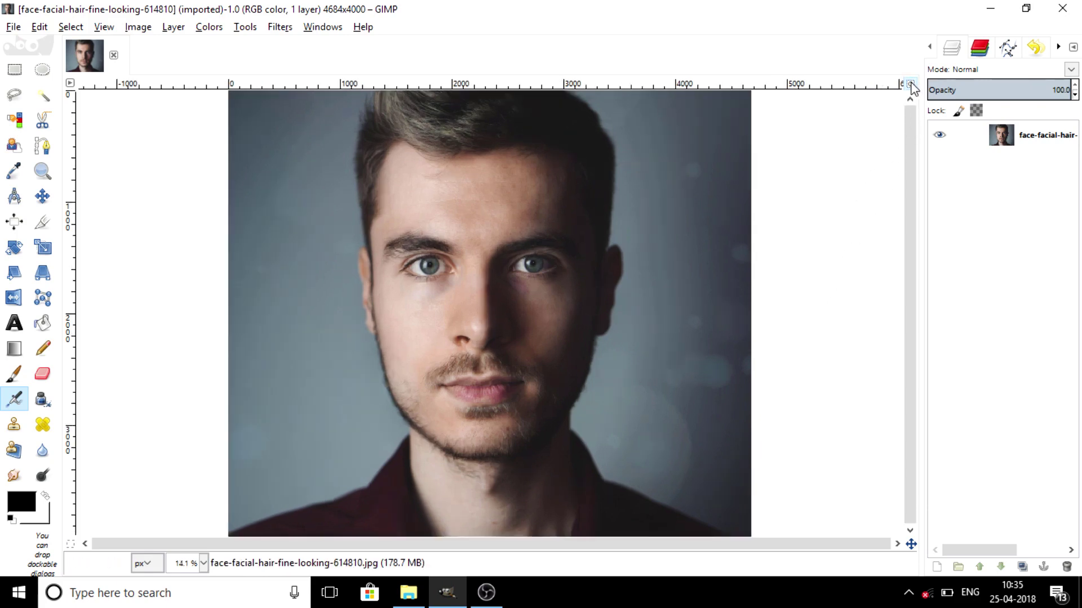
click(1020, 147)
click(1021, 569)
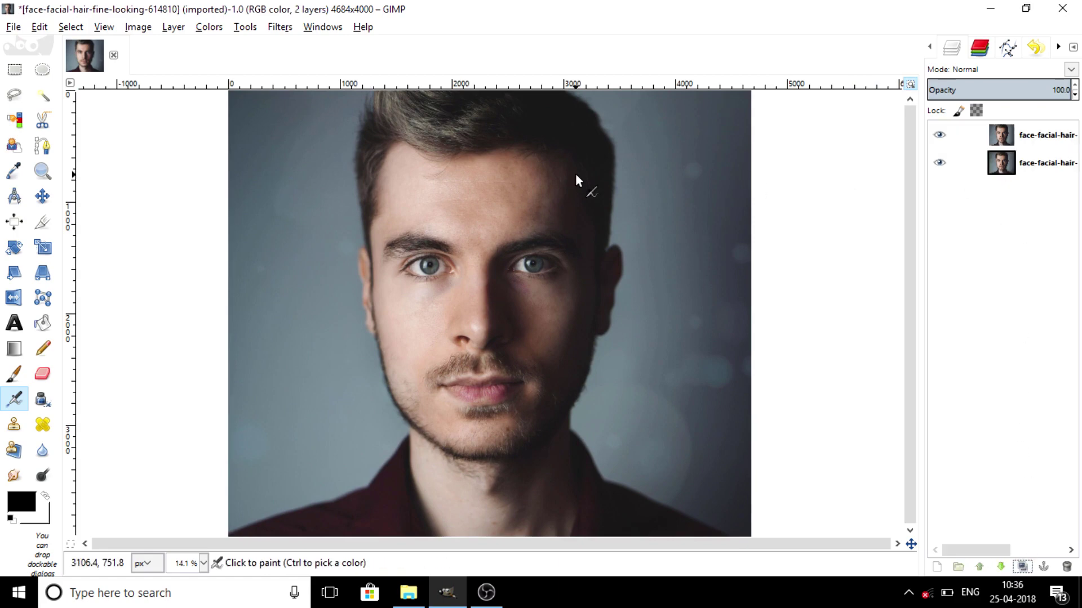
click(196, 25)
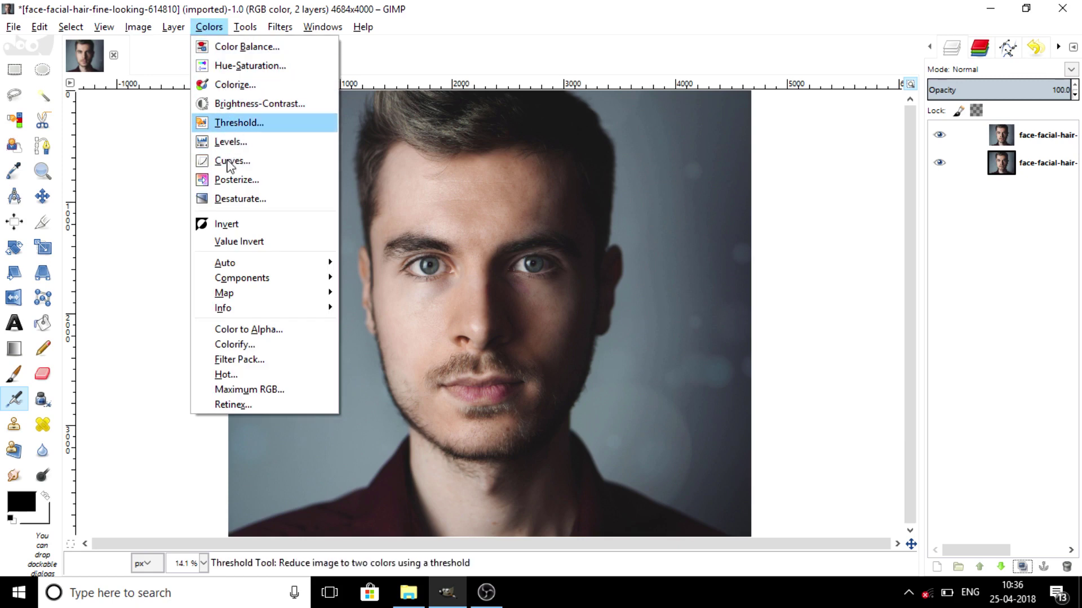
click(228, 209)
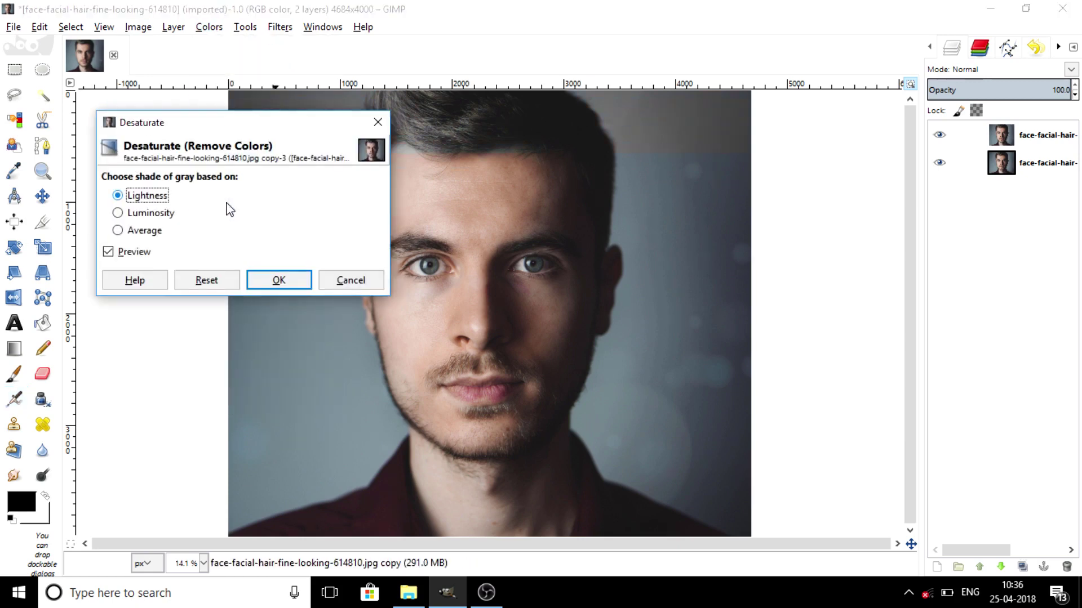
click(279, 280)
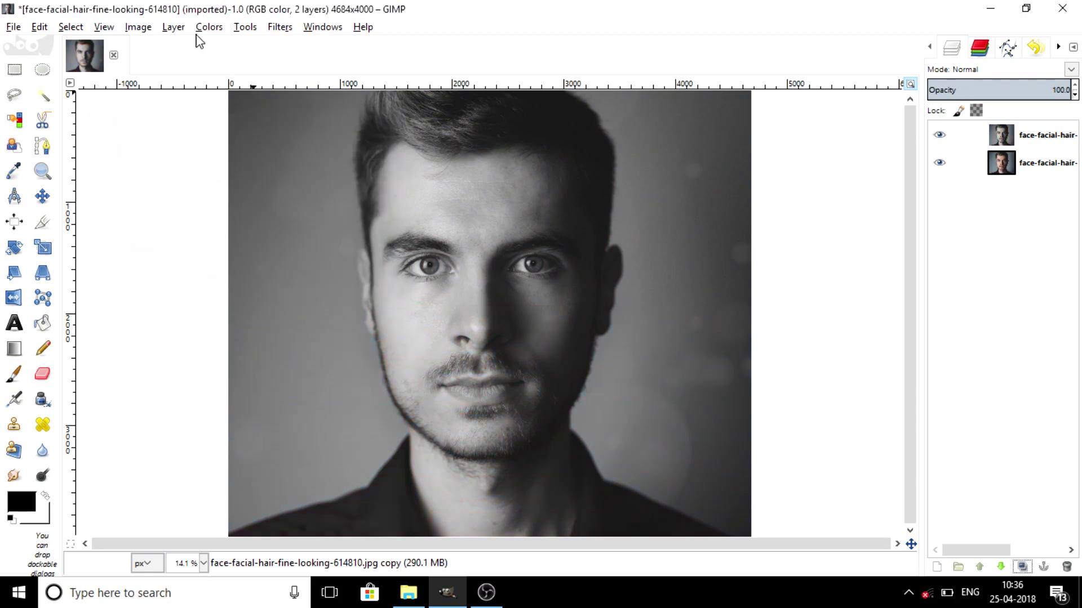
Add a transparent layer named red and set the foreground colour to pure red ff0000.
click(935, 567)
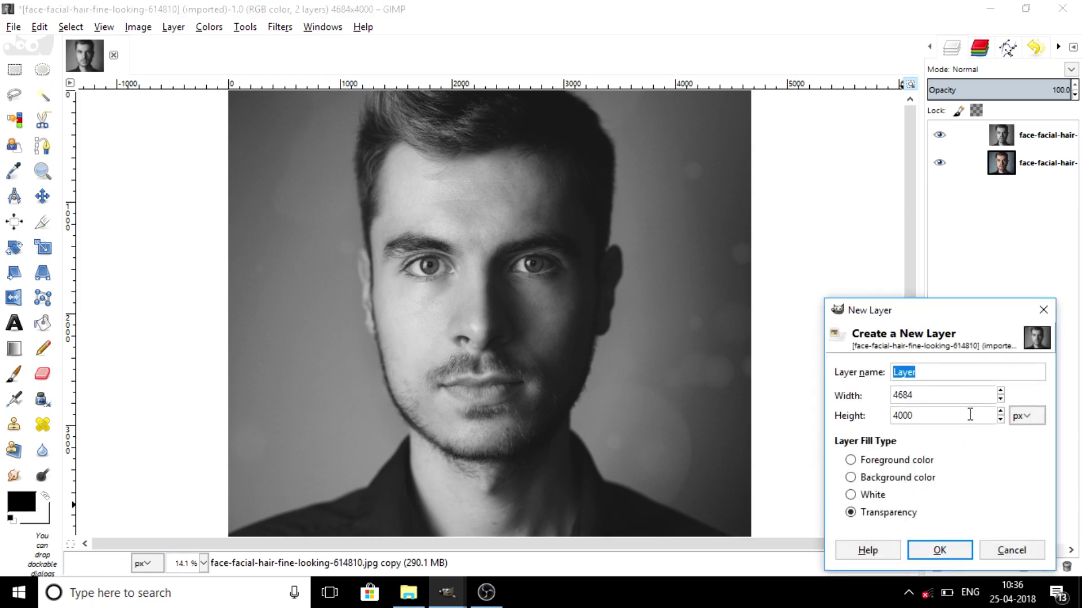
text(red)
key(Return)
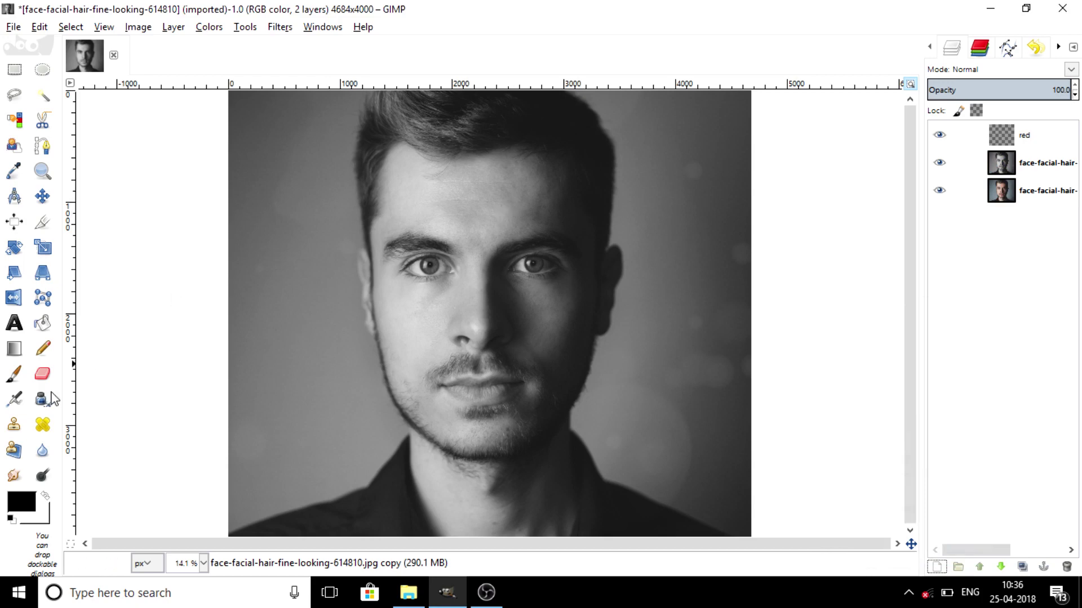
click(25, 504)
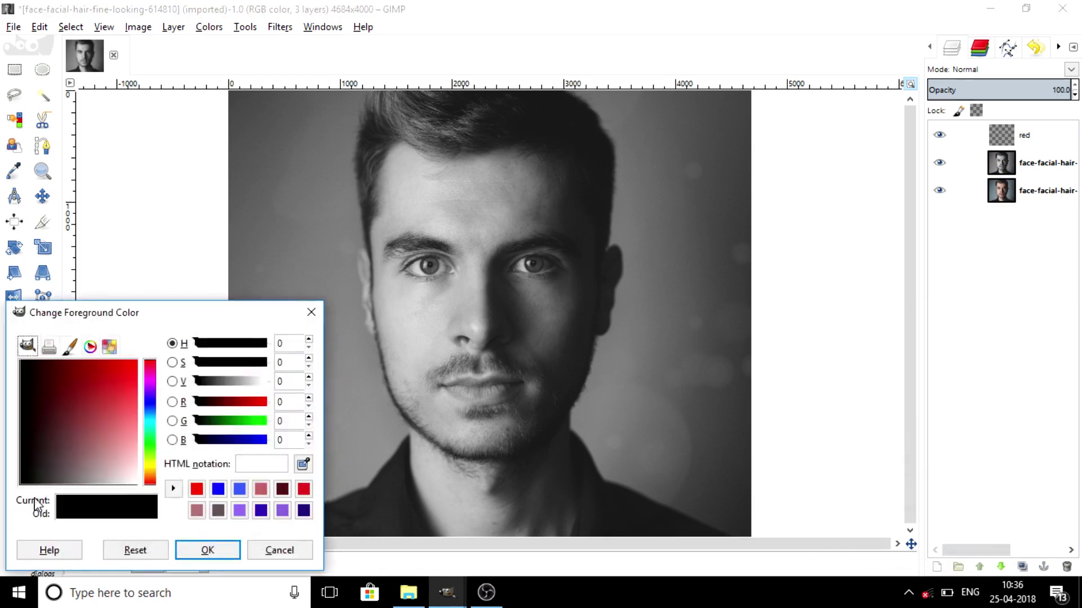
click(196, 489)
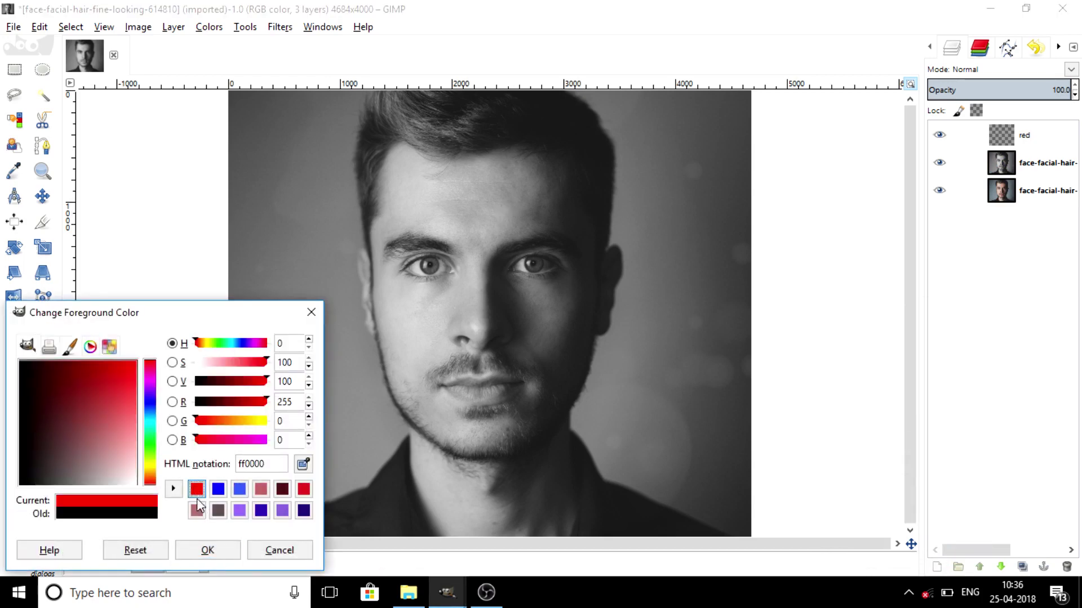
click(208, 551)
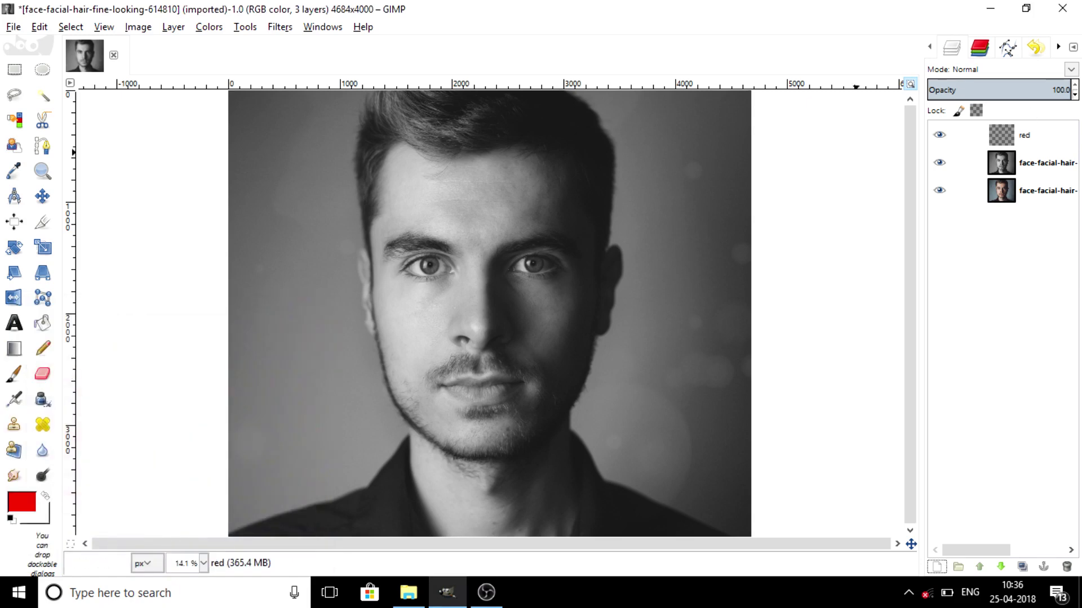
Move the greyscale copy to the bottom, duplicate the colour photo, and fill red in Darken only mode.
drag(1004, 167, 1003, 199)
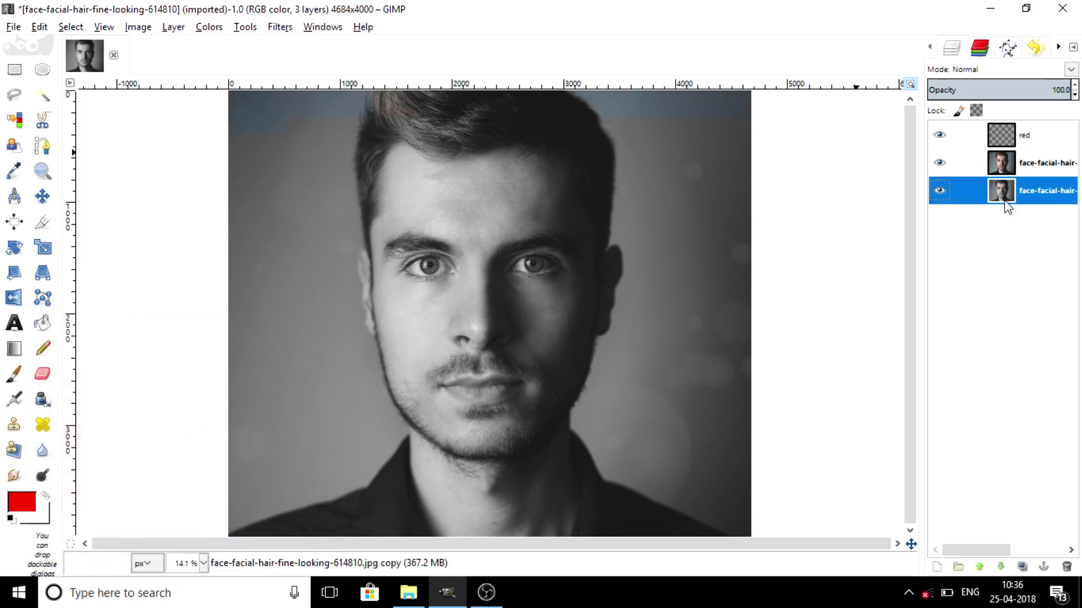
click(1013, 171)
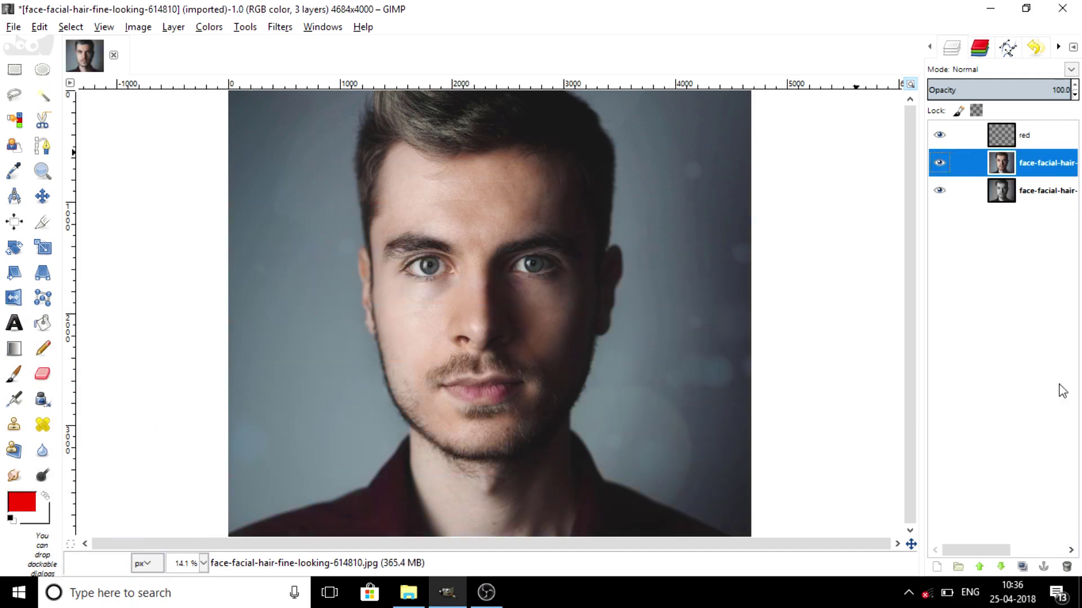
click(1021, 570)
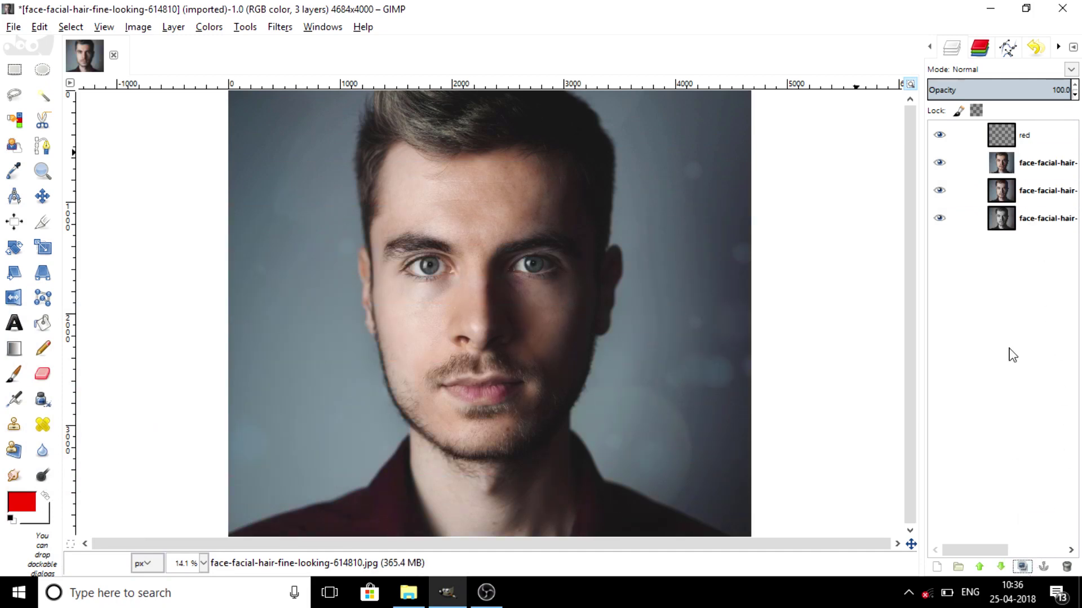
click(992, 141)
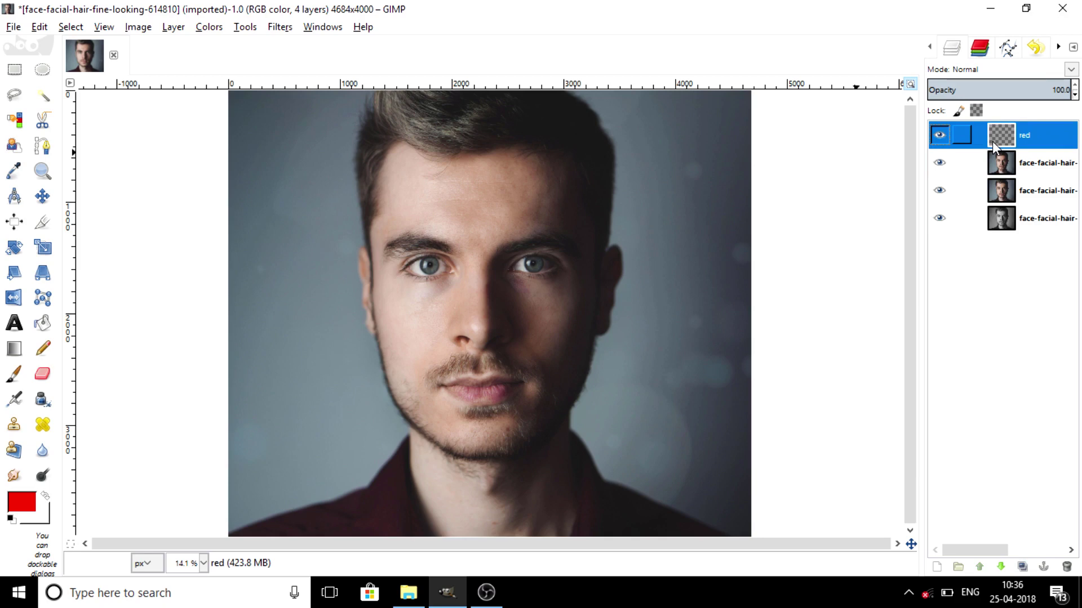
key(ctrl+comma)
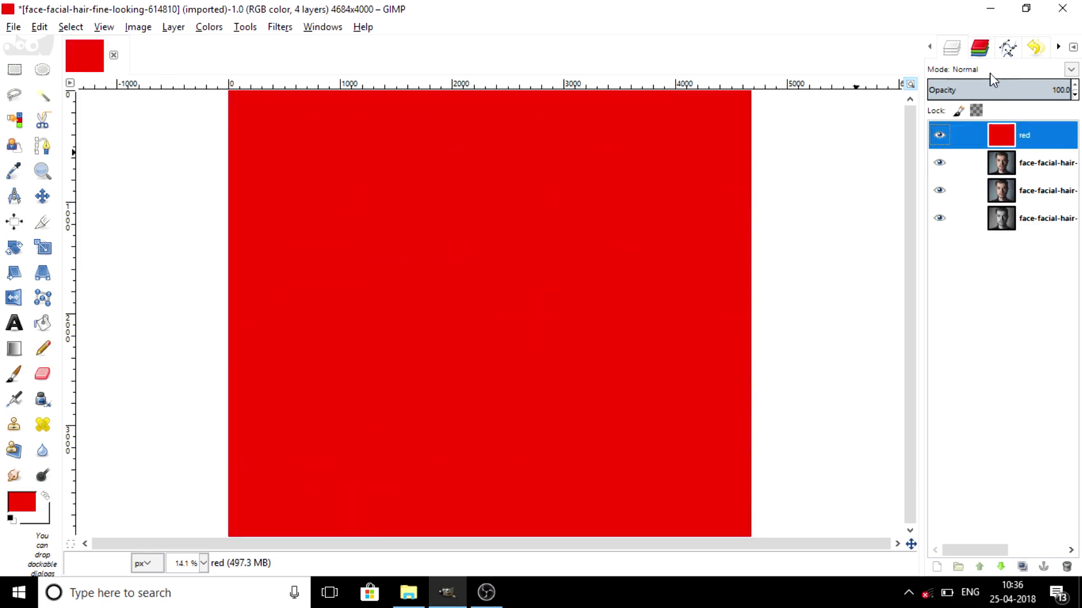
click(990, 71)
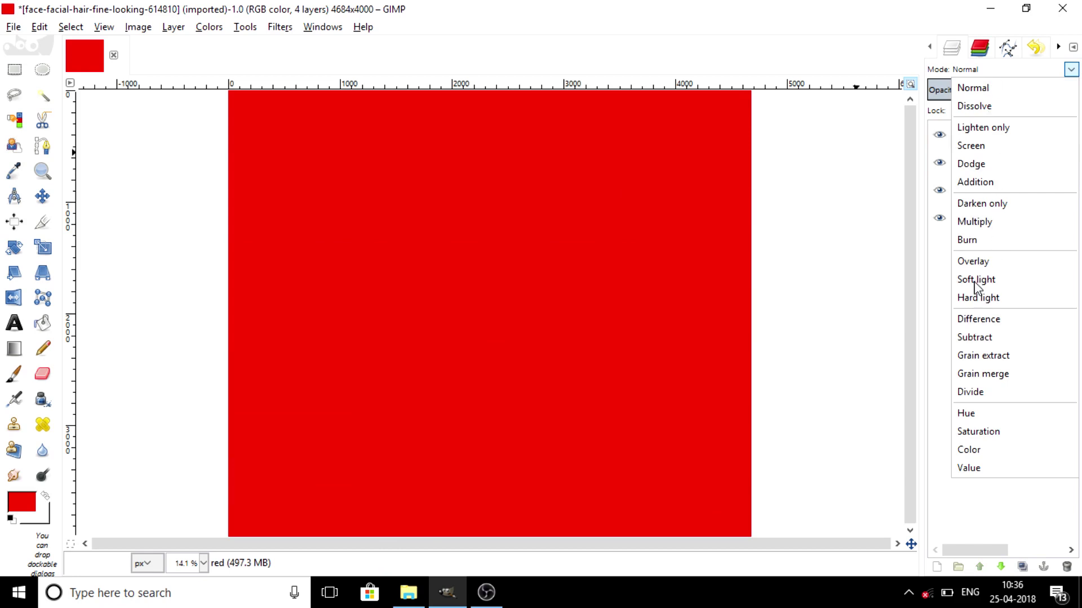
click(989, 208)
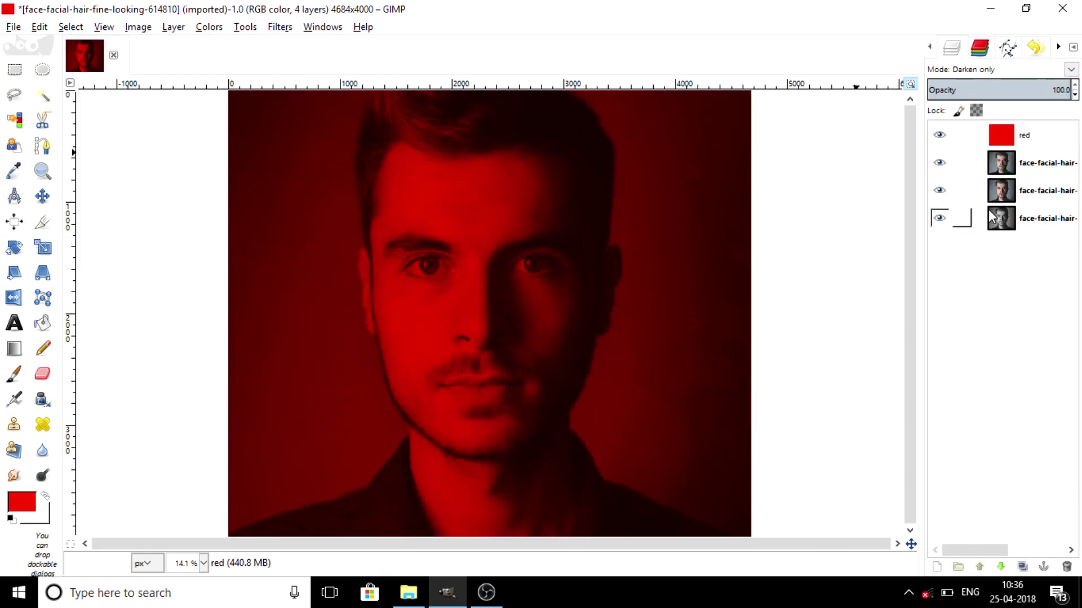
click(990, 211)
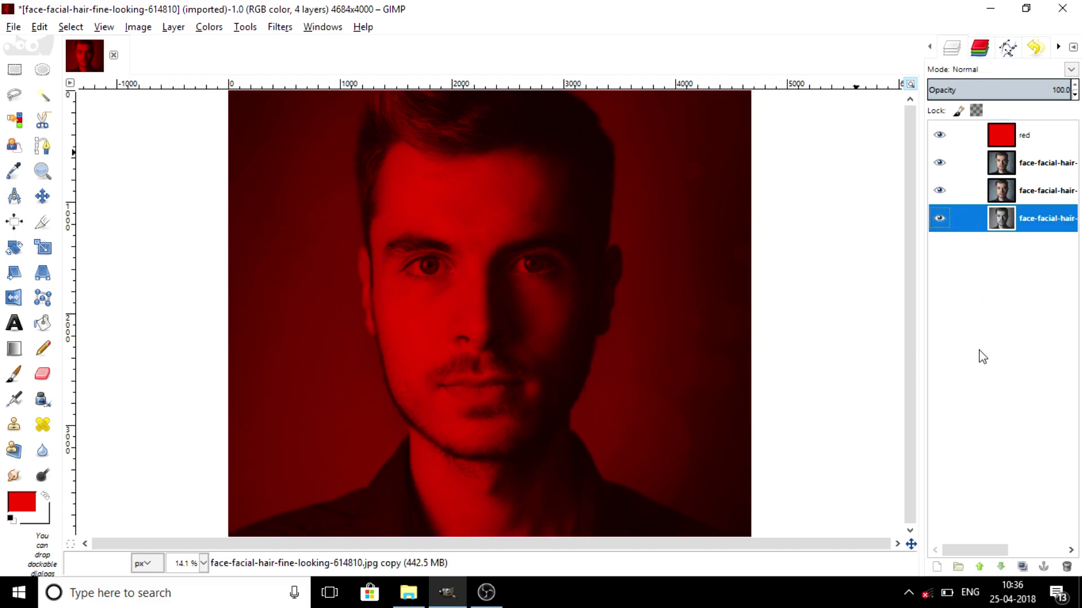
Merge the red layer down onto the photo and drag the merged red portrait to second place.
click(1006, 139)
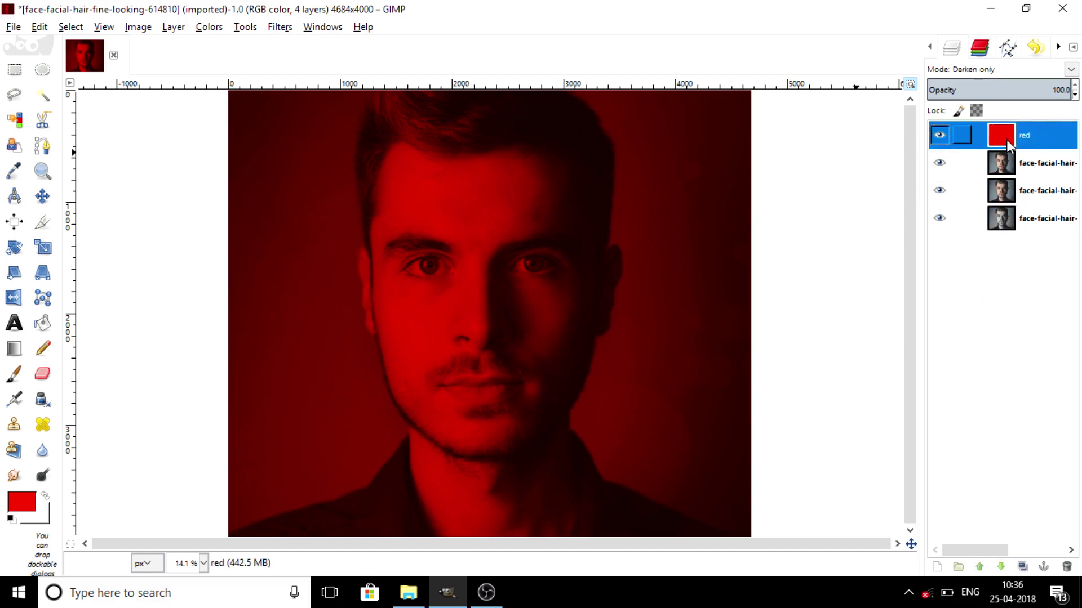
right_click(1006, 139)
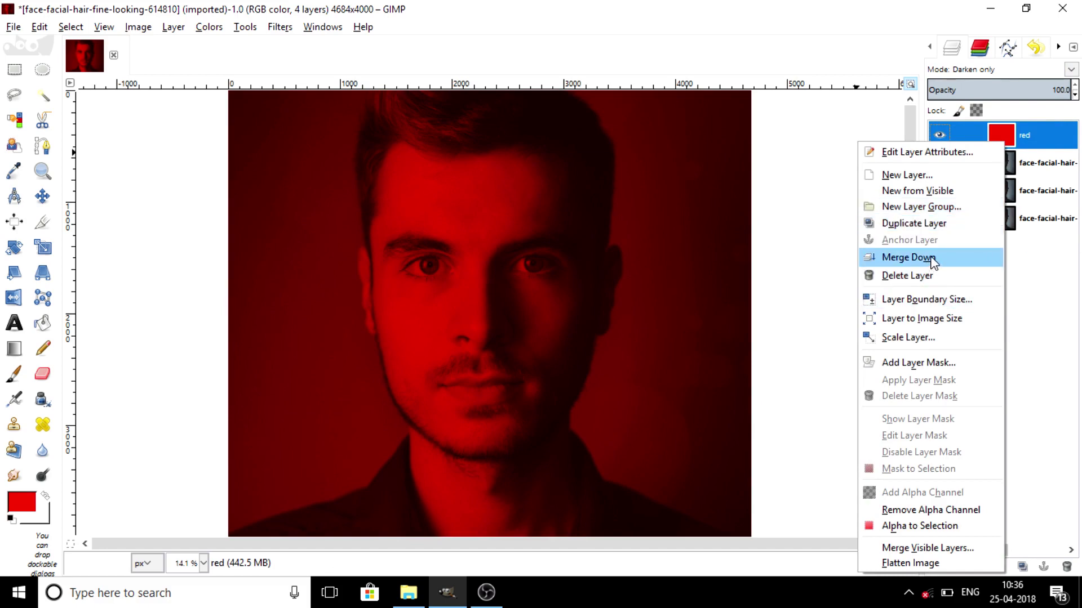
click(1063, 308)
click(1006, 231)
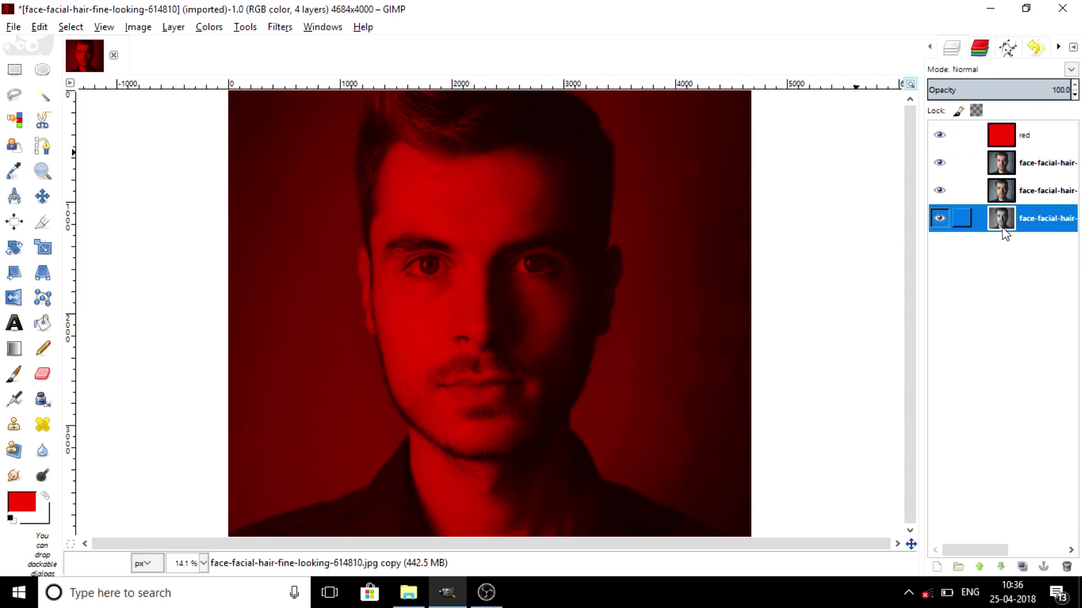
drag(1002, 219, 995, 151)
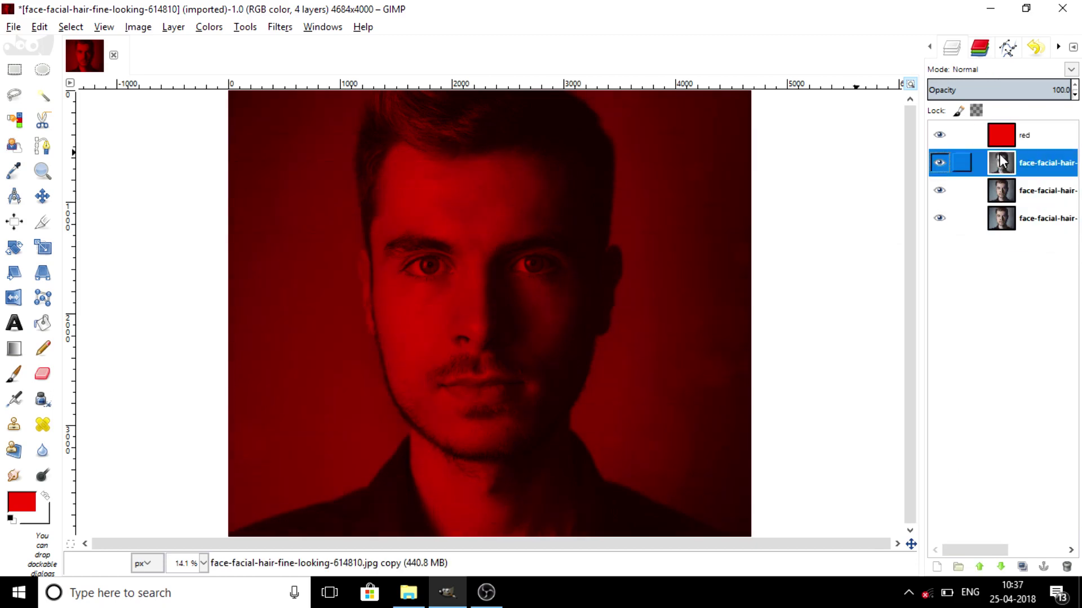
key(ctrl+z)
click(1024, 146)
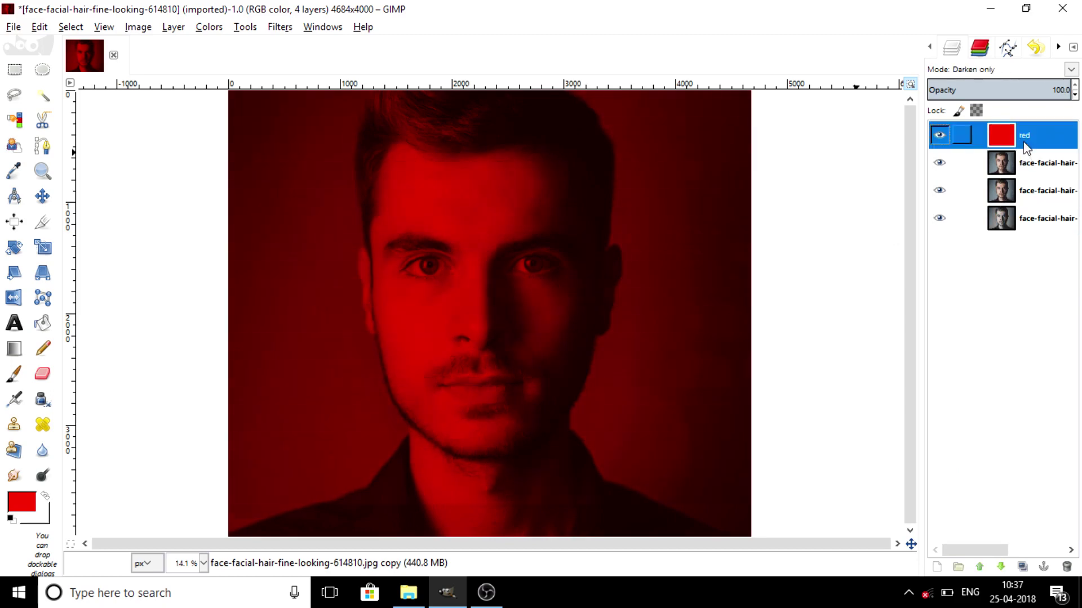
right_click(1026, 146)
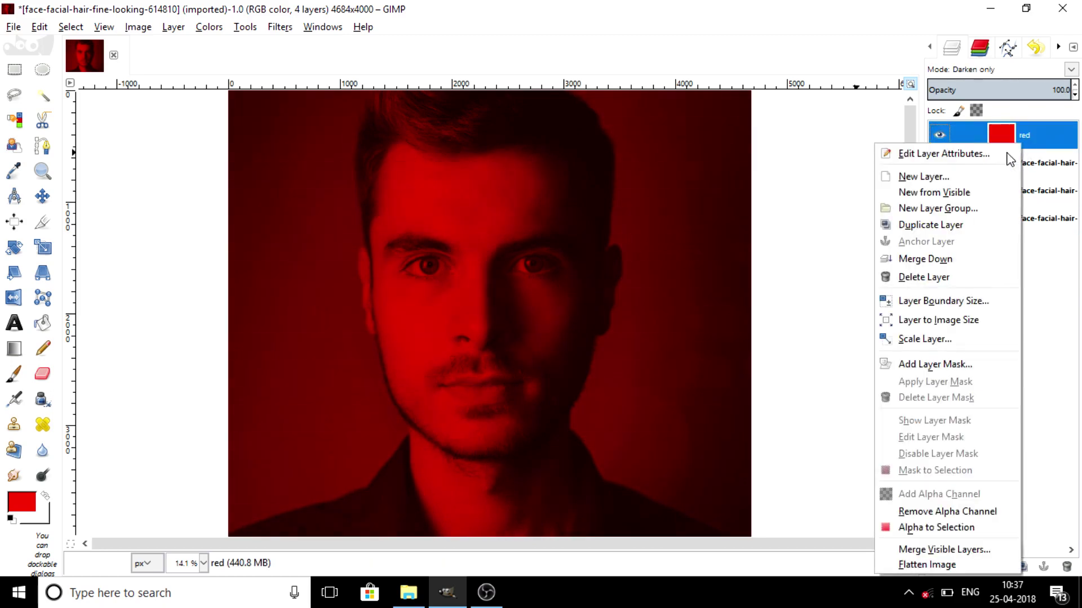
click(944, 265)
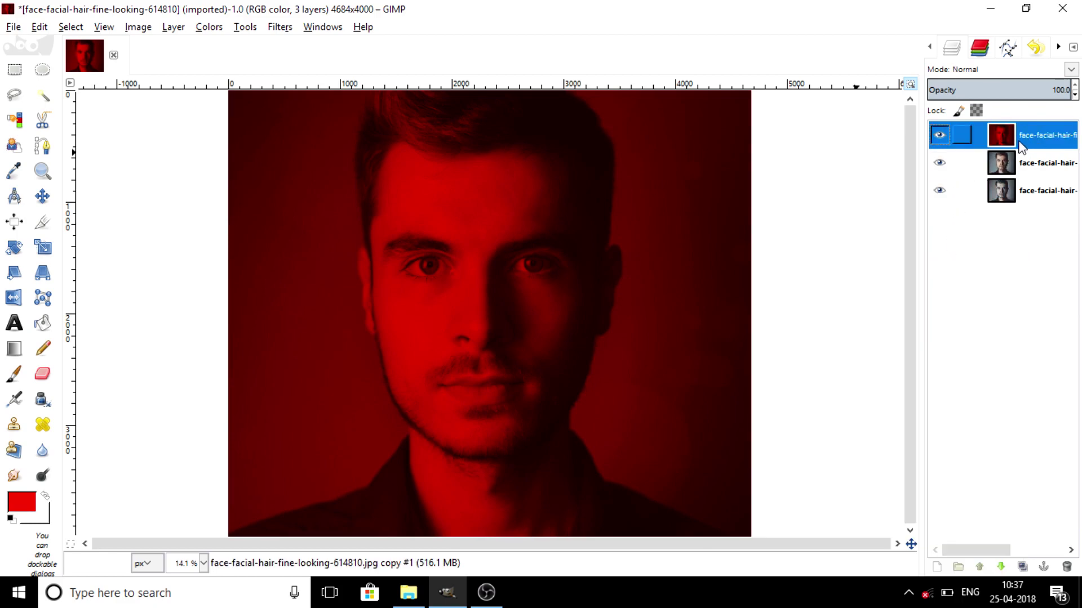
drag(1022, 147, 1014, 177)
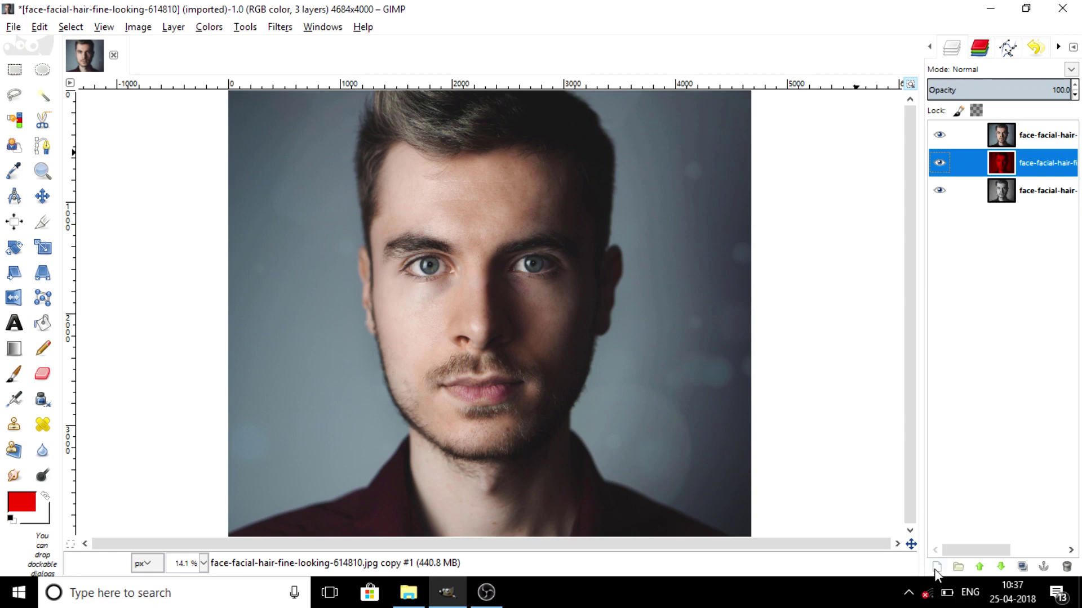
Add a new transparent layer above the top photo and rename it Blue.
click(1015, 138)
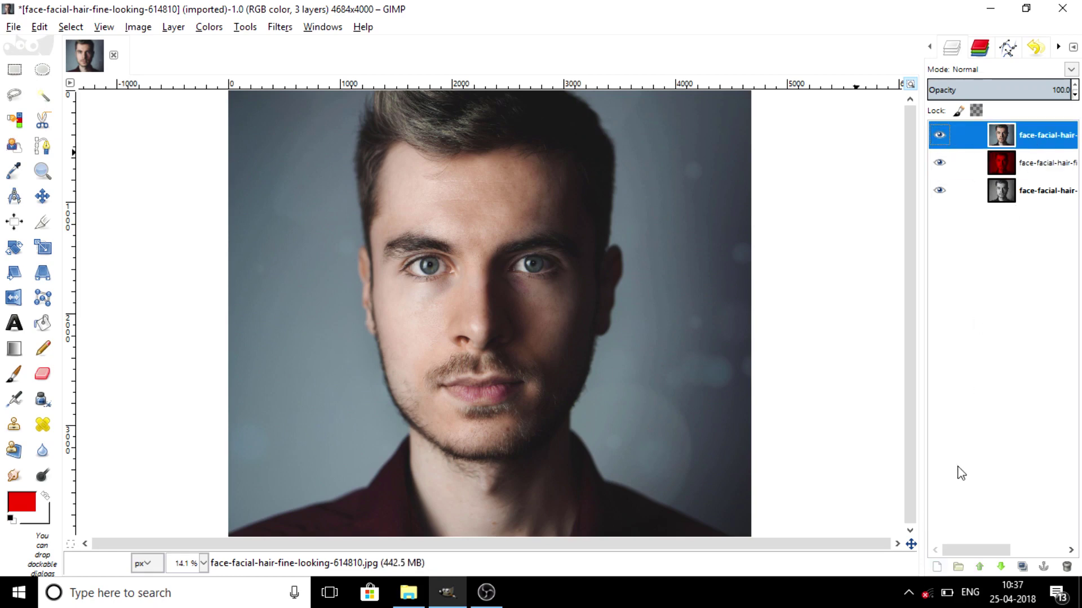
click(934, 567)
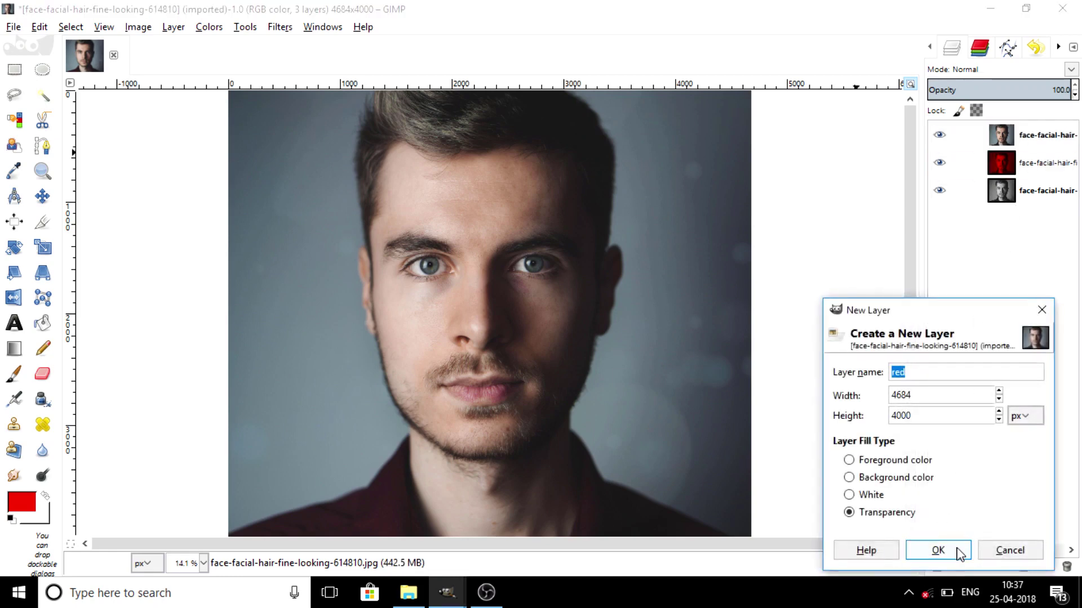
text(red)
click(946, 549)
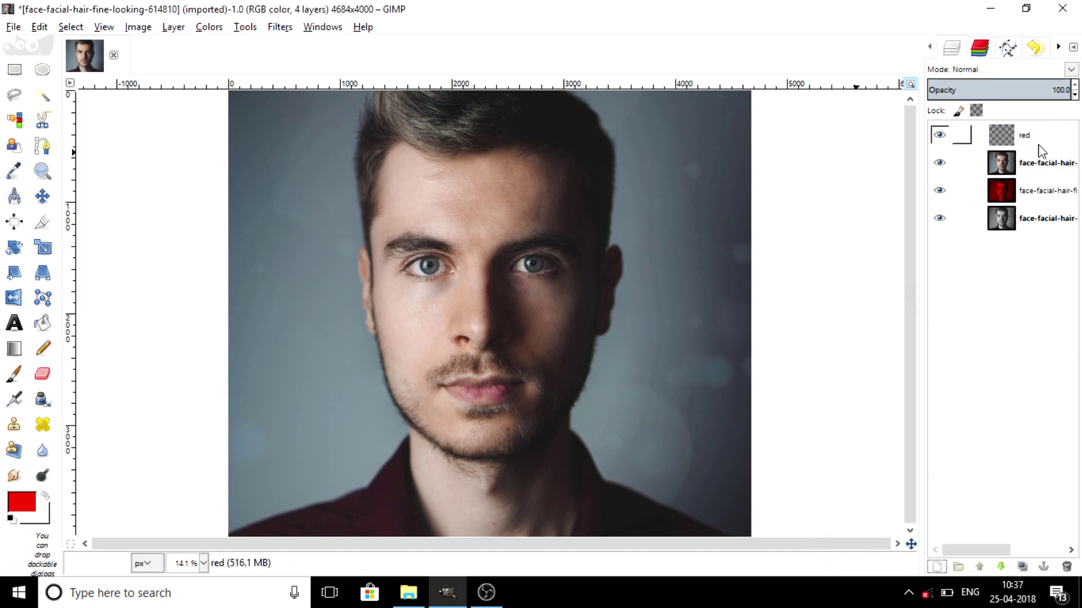
right_click(1041, 151)
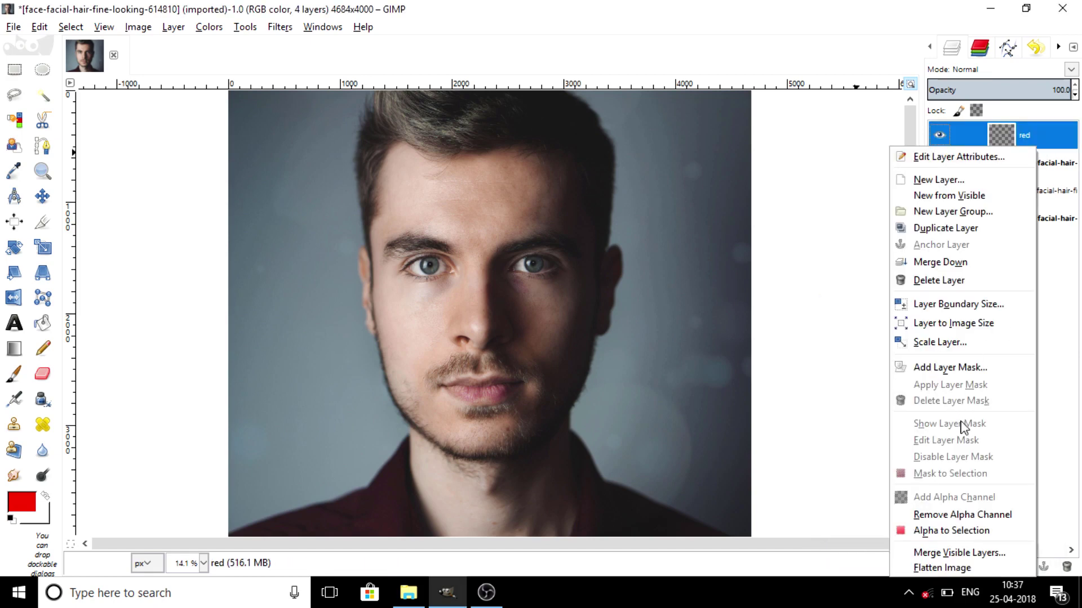
click(964, 157)
text(Blue)
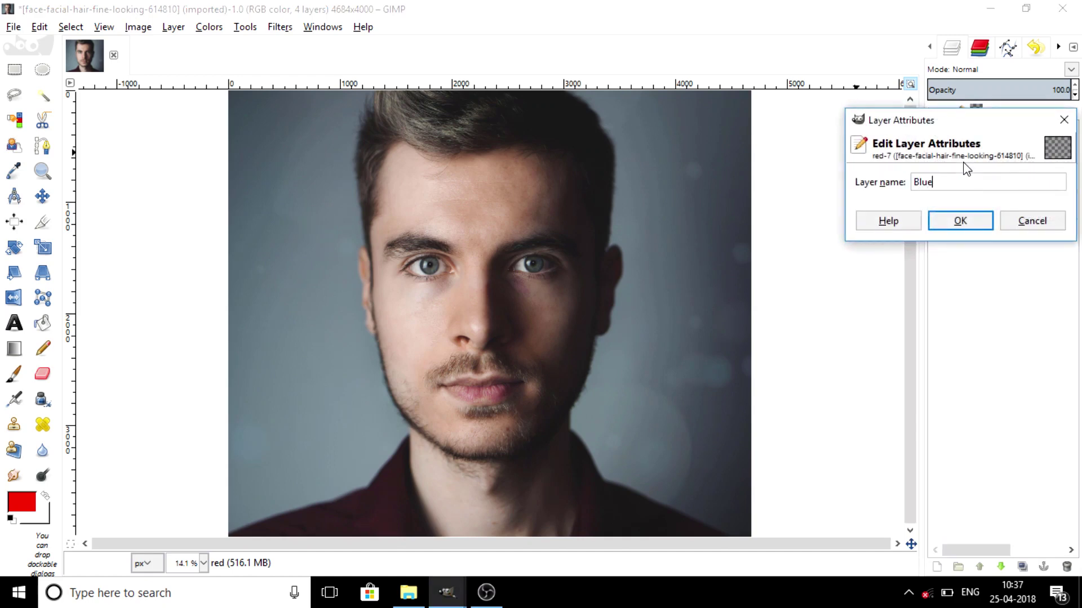
key(Return)
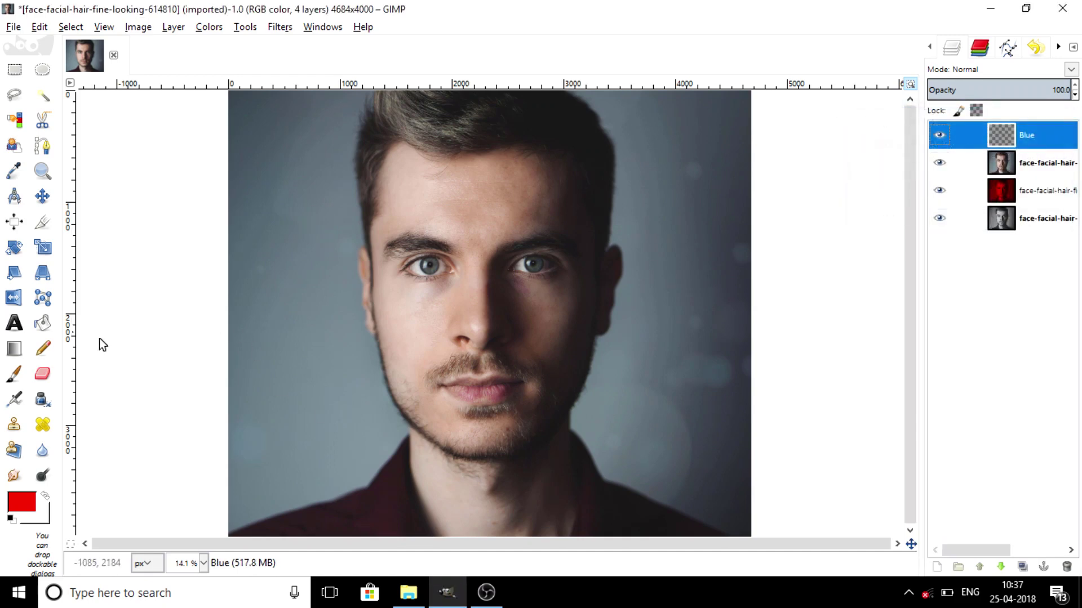
Fill the Blue layer with solid blue 0c00ff.
click(32, 507)
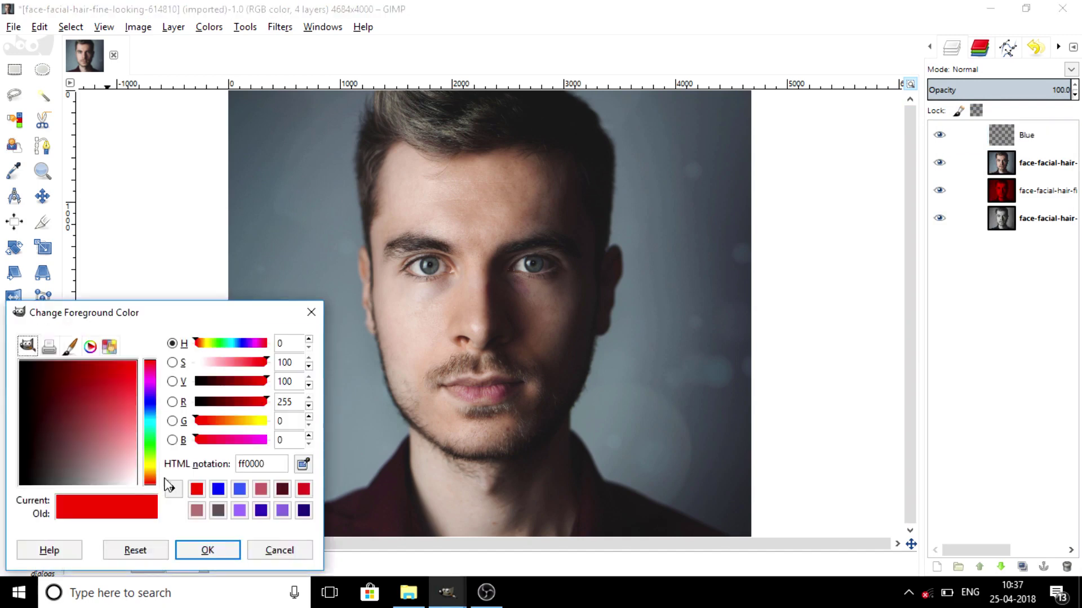
click(218, 489)
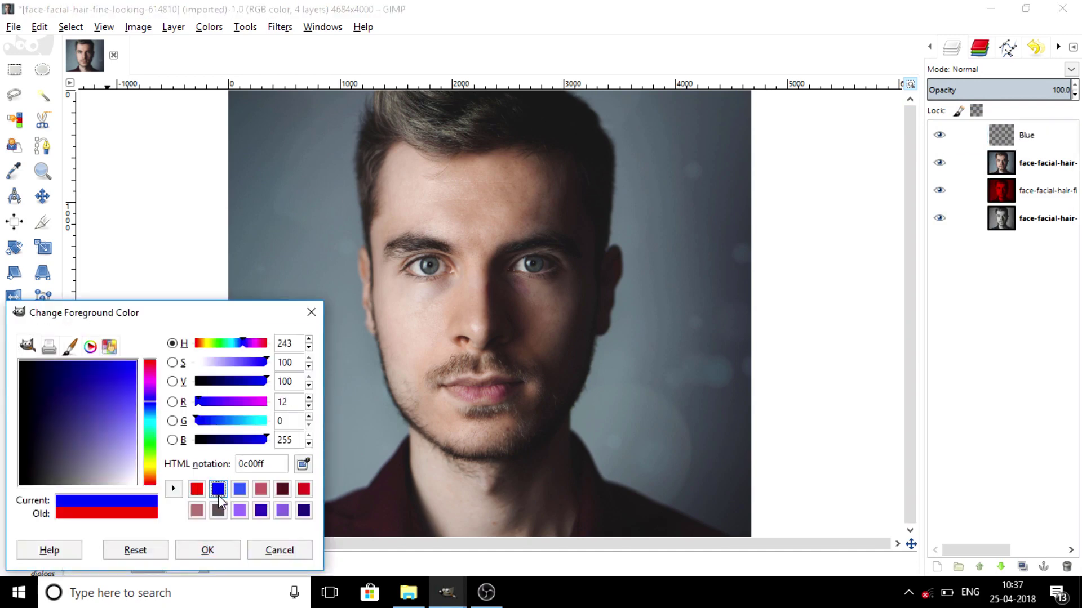
click(211, 553)
key(ctrl+comma)
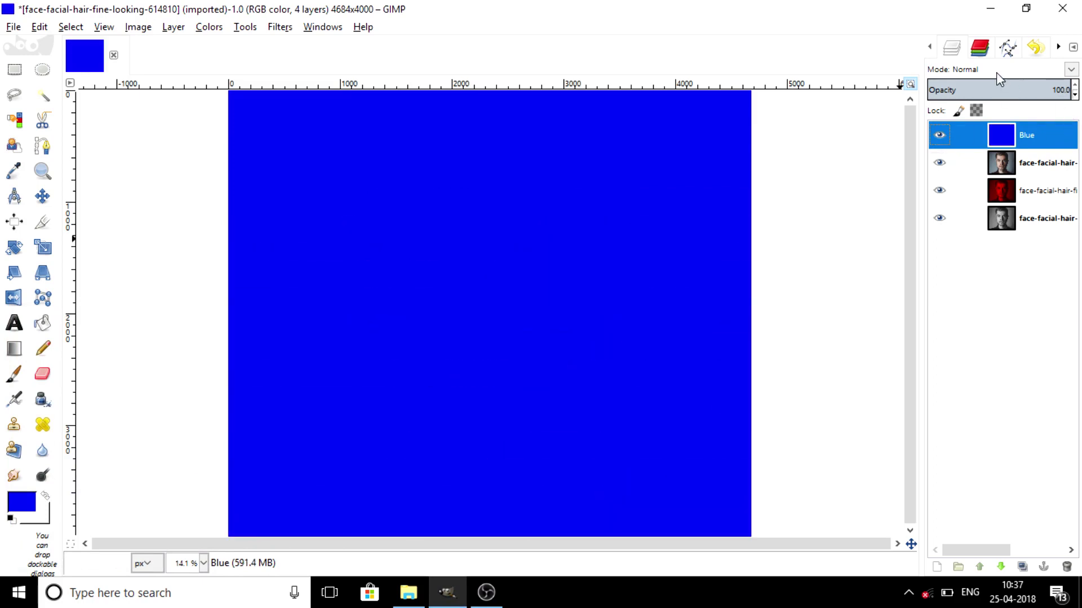
Set the Blue layer to Darken only and merge it down into the face layer below.
click(996, 72)
click(997, 203)
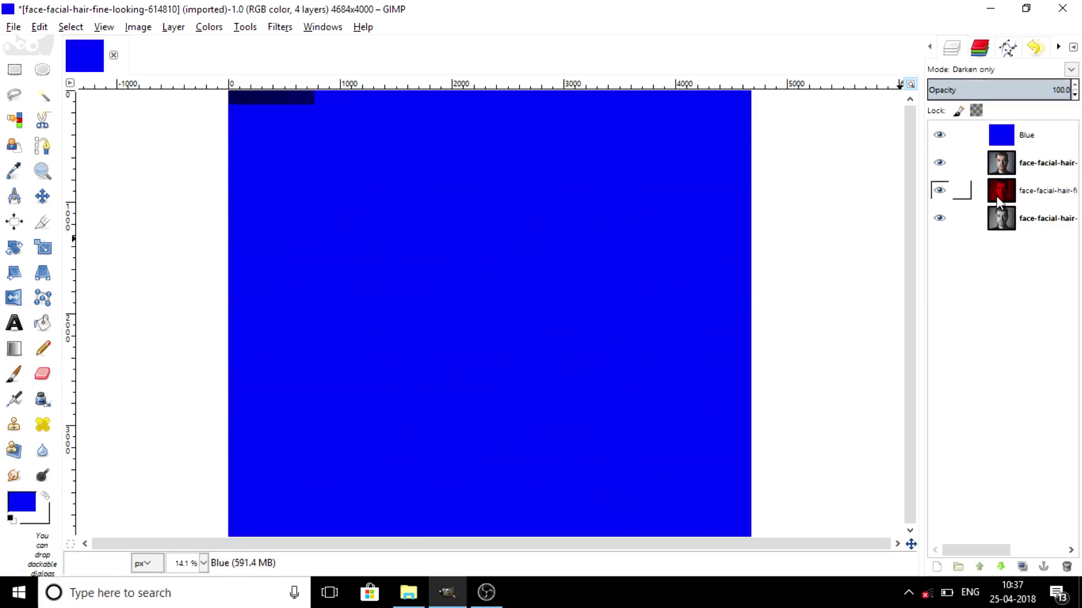
right_click(1001, 137)
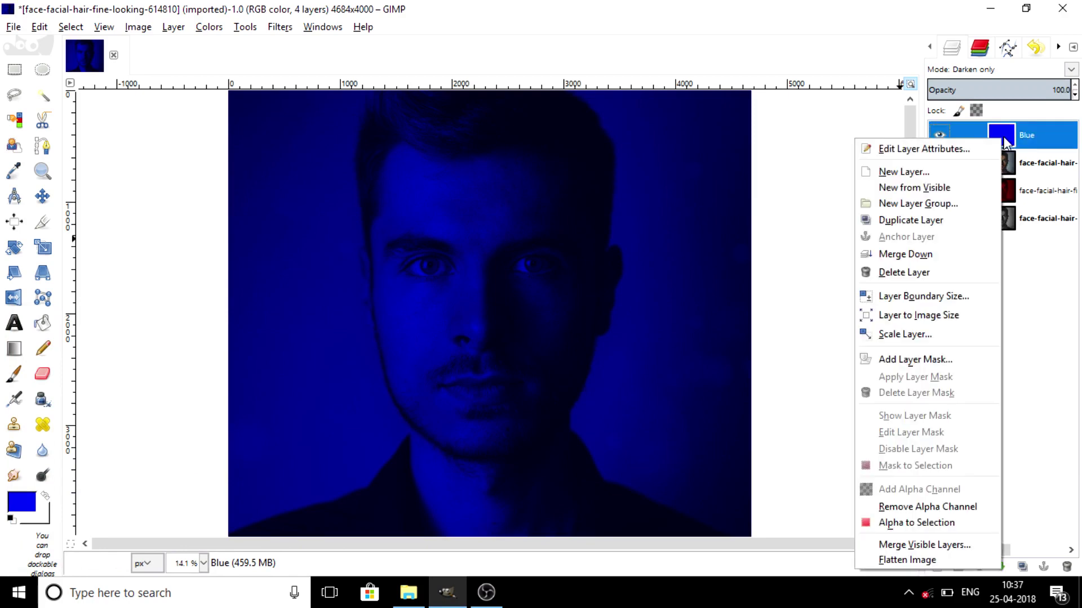
click(933, 254)
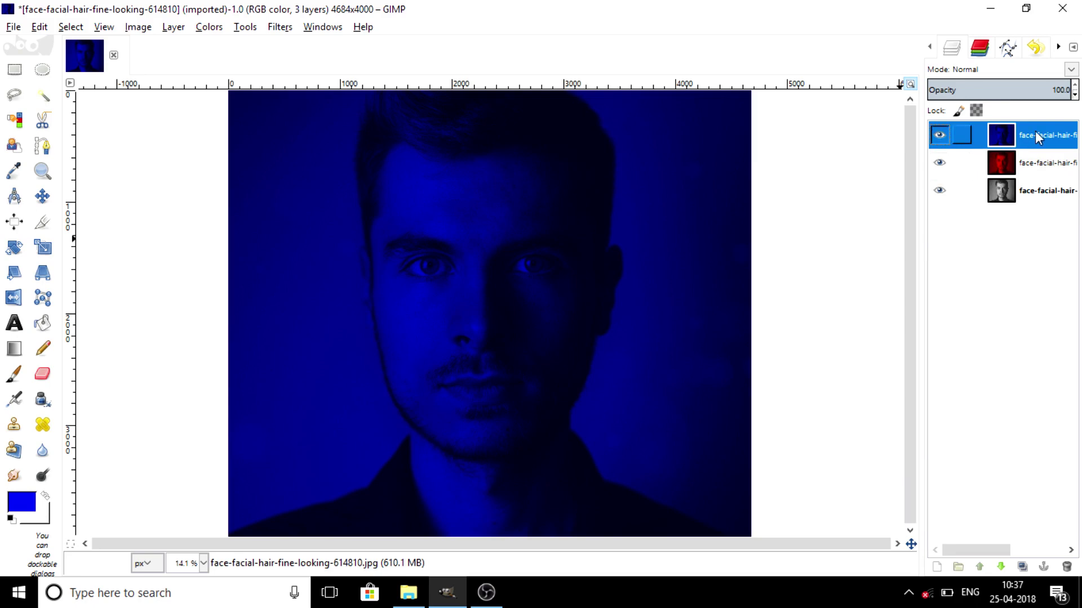
right_click(1035, 135)
Add a white layer mask, reset colours to black and white, and draw a first mask gradient.
click(955, 361)
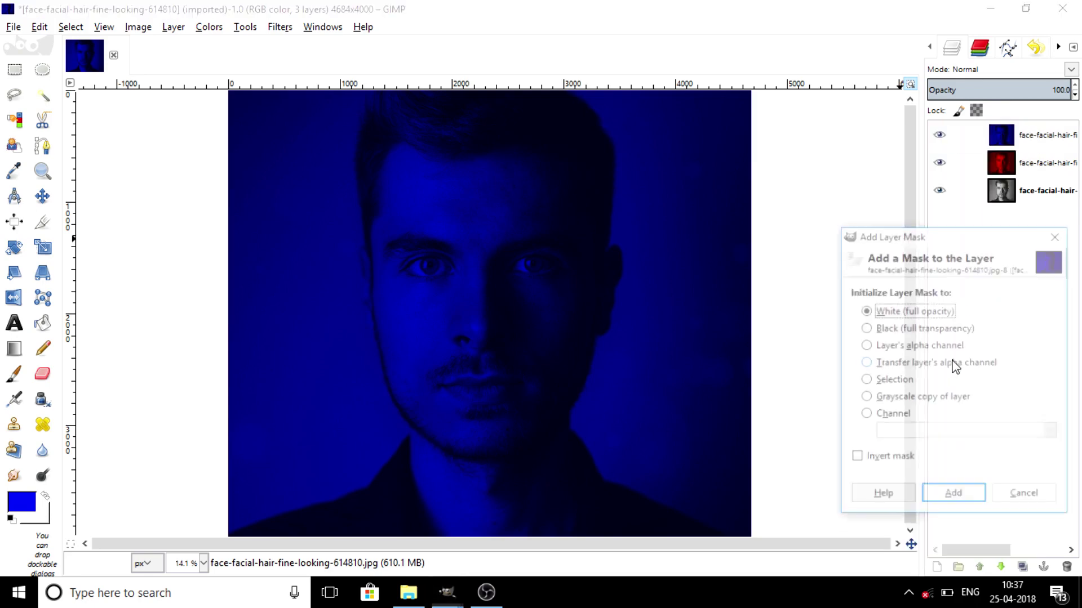
click(953, 500)
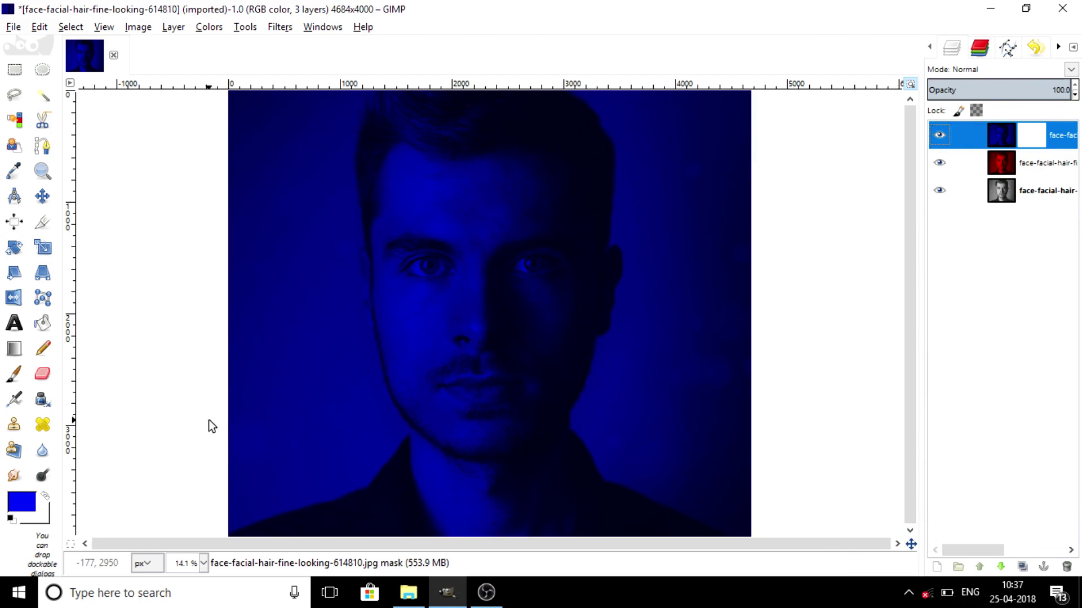
click(10, 519)
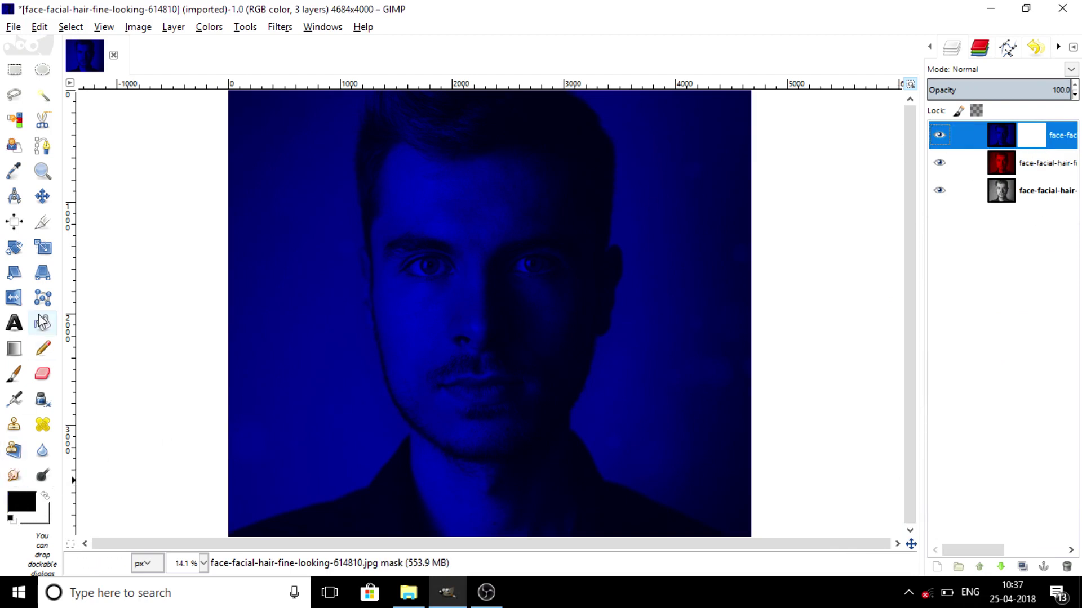
click(24, 345)
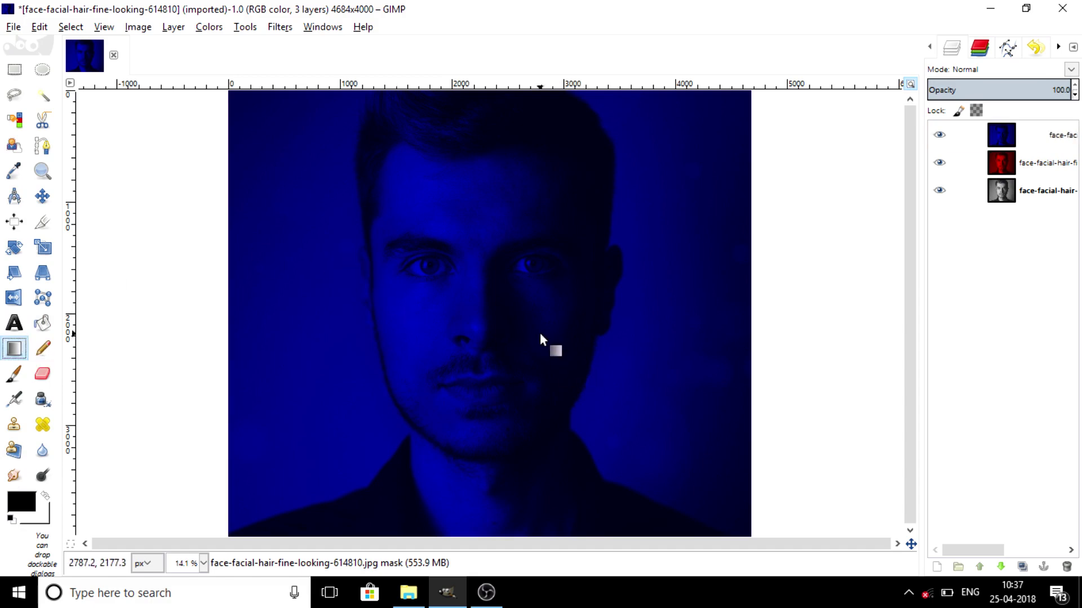
drag(503, 317, 733, 314)
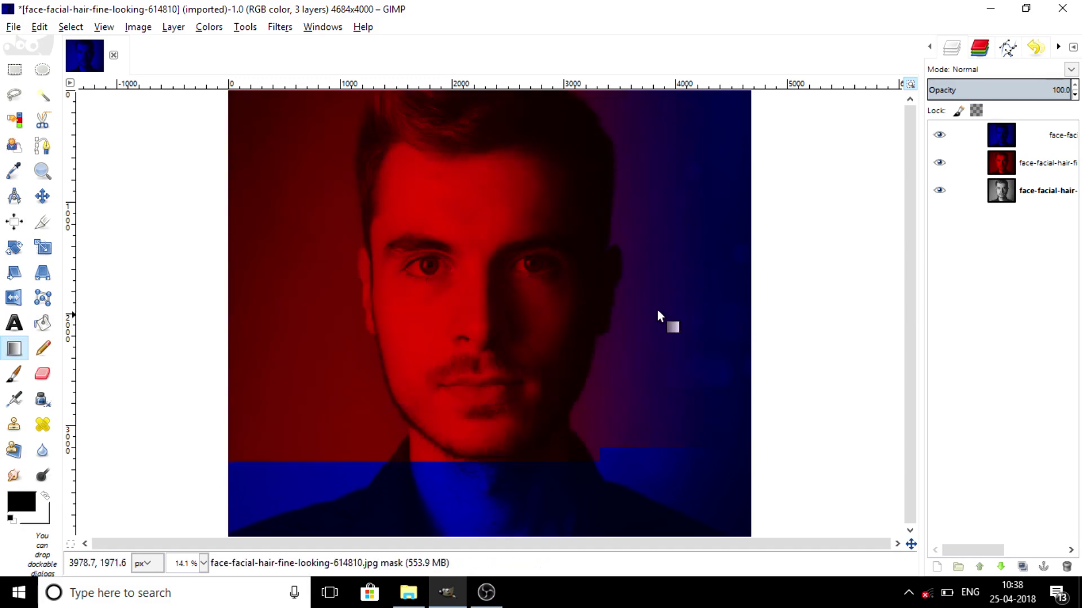
Redraw the horizontal mask gradient until the face fades from red on the left to blue on the right.
drag(475, 316, 402, 314)
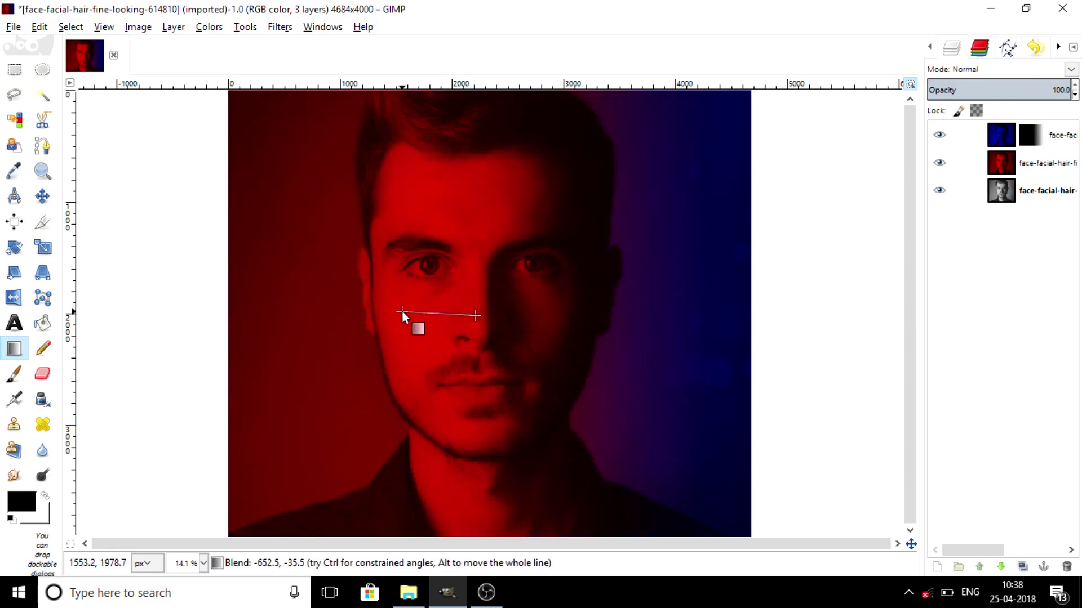
mouse_move(461, 314)
mouse_down()
mouse_move(328, 311)
mouse_move(616, 312)
mouse_up()
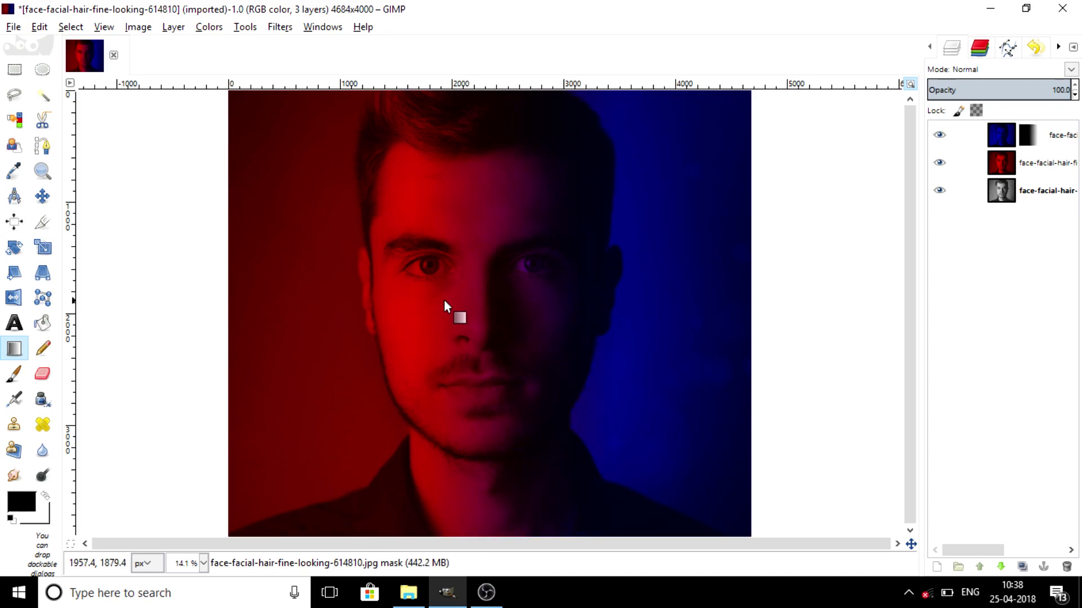
drag(329, 298, 475, 301)
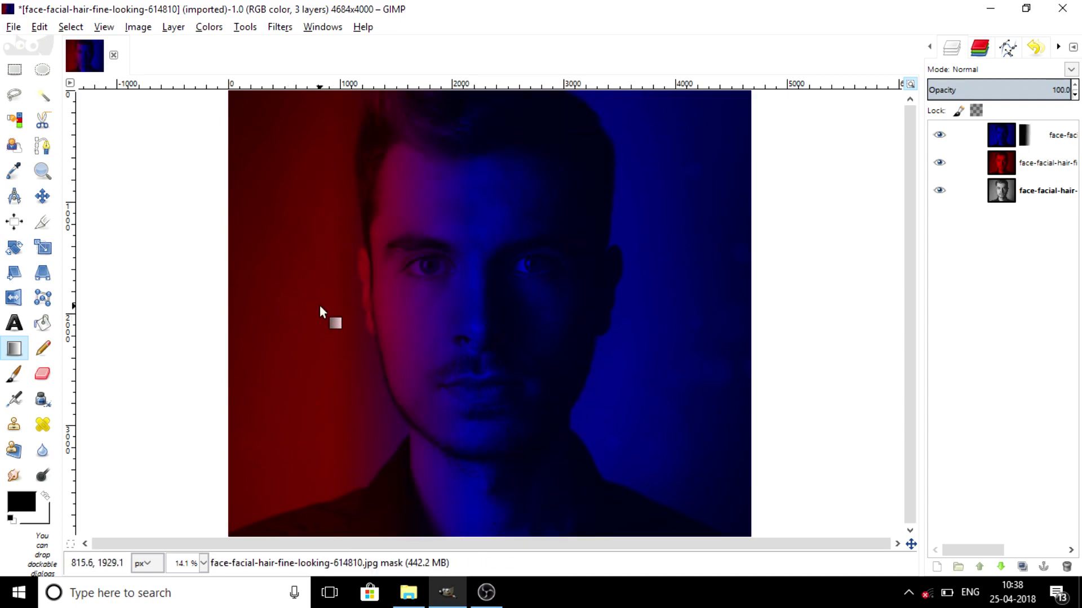
drag(319, 306, 534, 314)
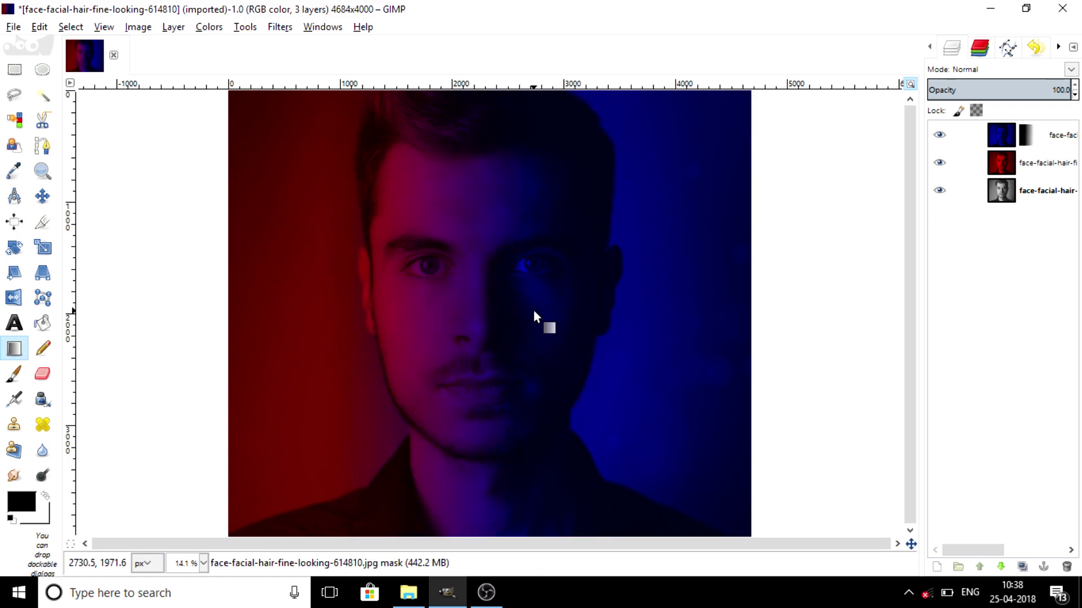
drag(285, 299, 578, 306)
drag(471, 309, 435, 306)
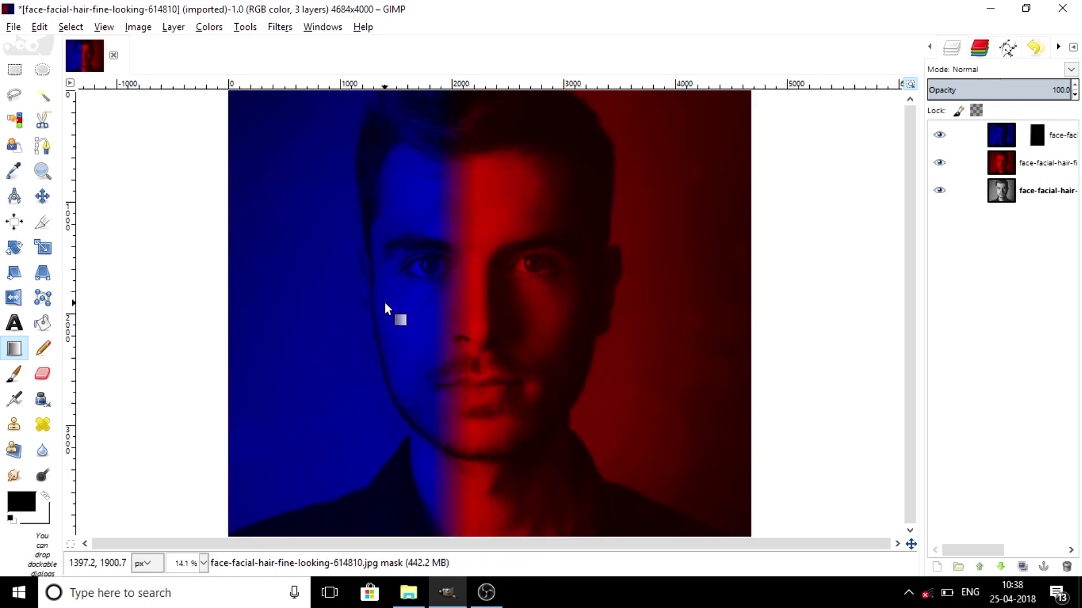
mouse_move(589, 310)
mouse_down()
mouse_move(473, 317)
mouse_move(700, 304)
mouse_up()
drag(299, 285, 618, 290)
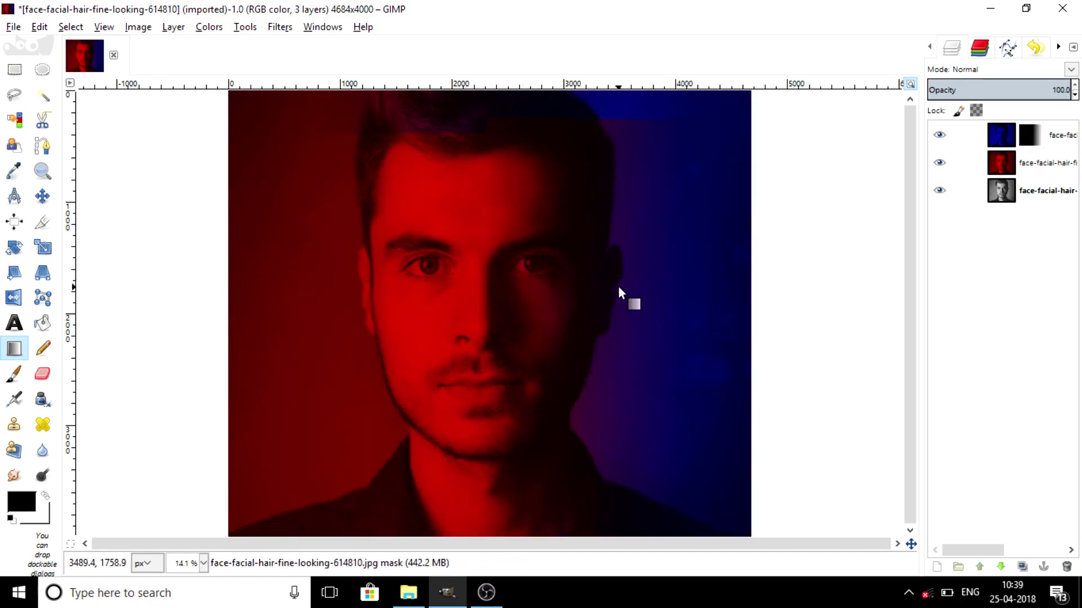
drag(247, 313, 475, 310)
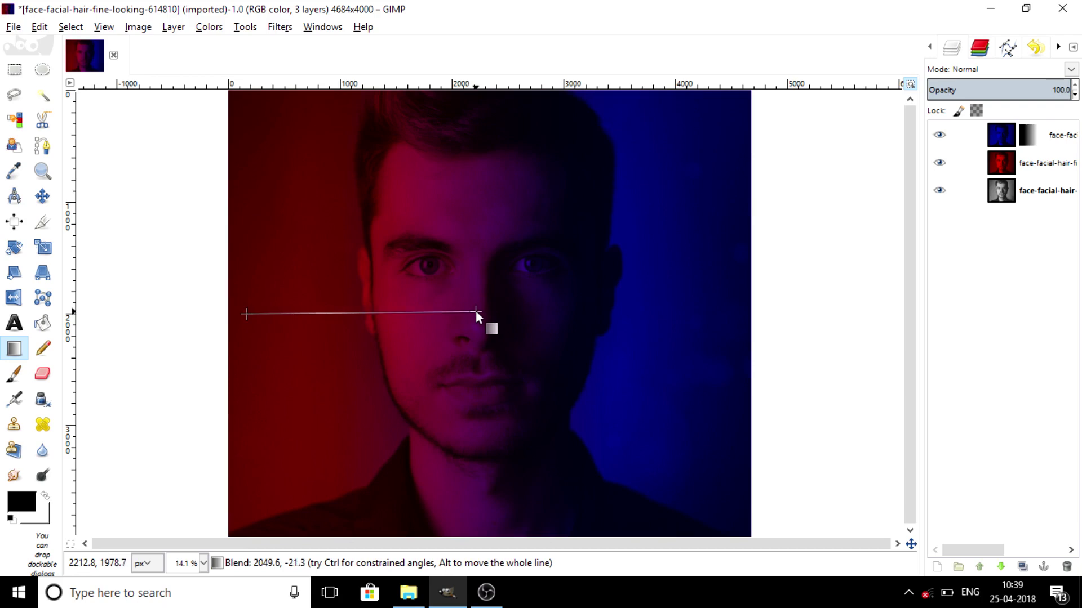
drag(370, 316, 488, 317)
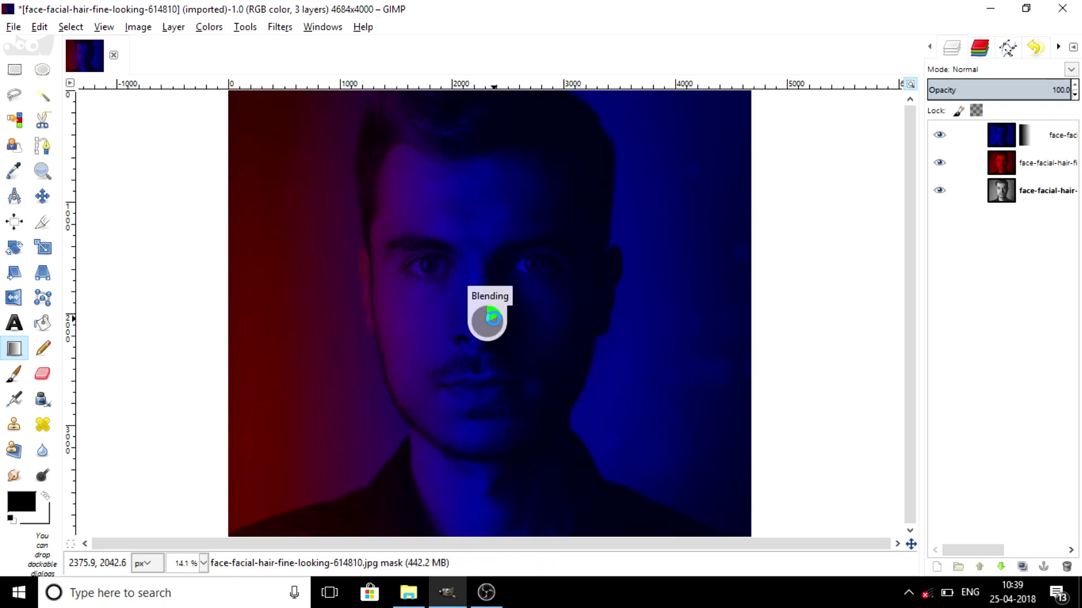
drag(369, 310, 537, 309)
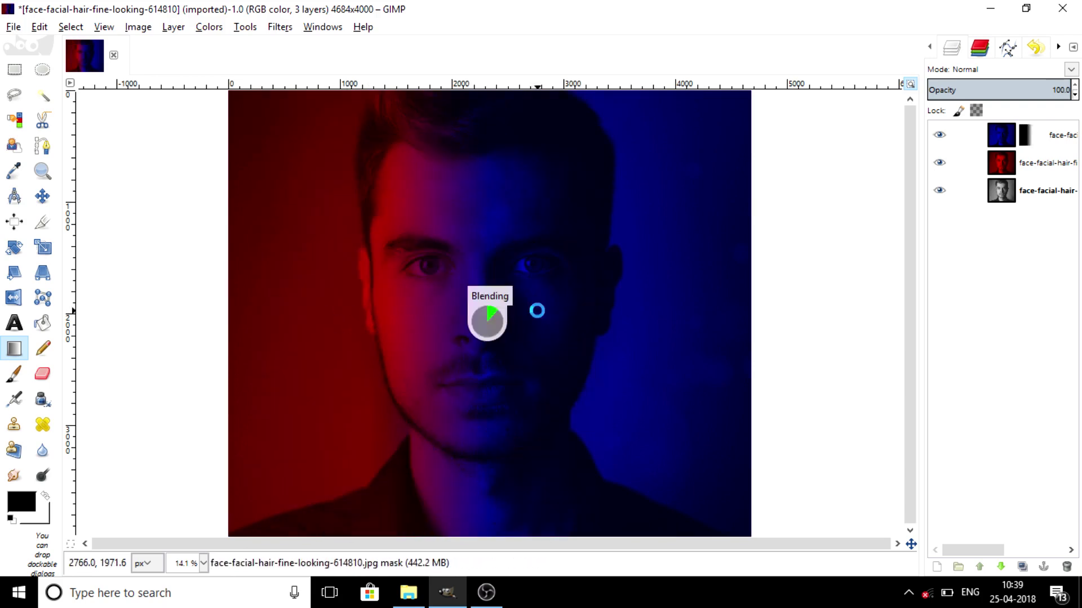
drag(359, 289, 525, 290)
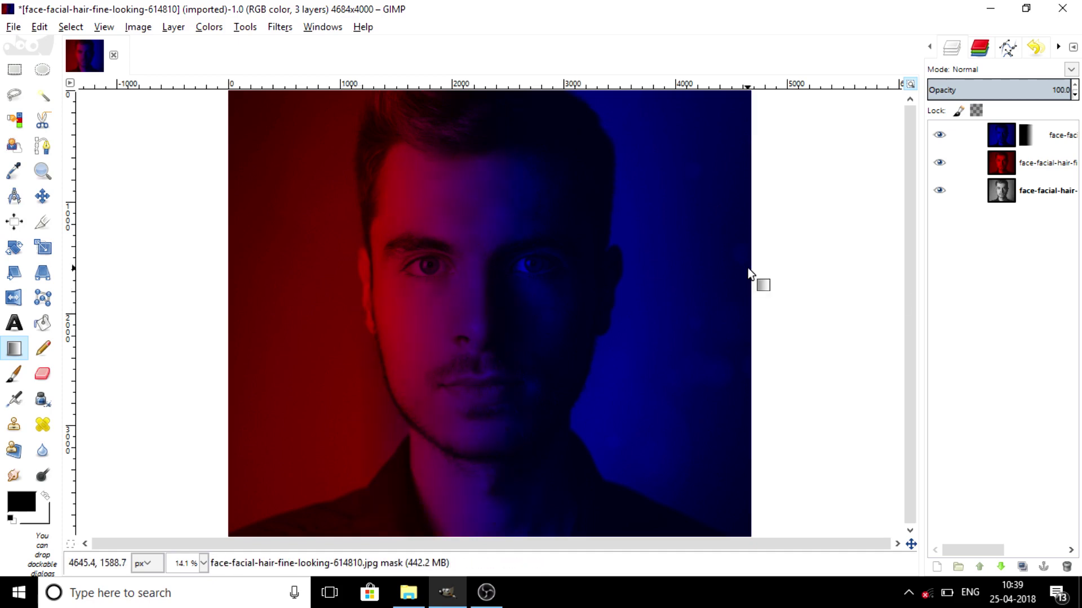
Merge the masked colour layer down and set it to Darken only.
click(1008, 141)
right_click(1011, 143)
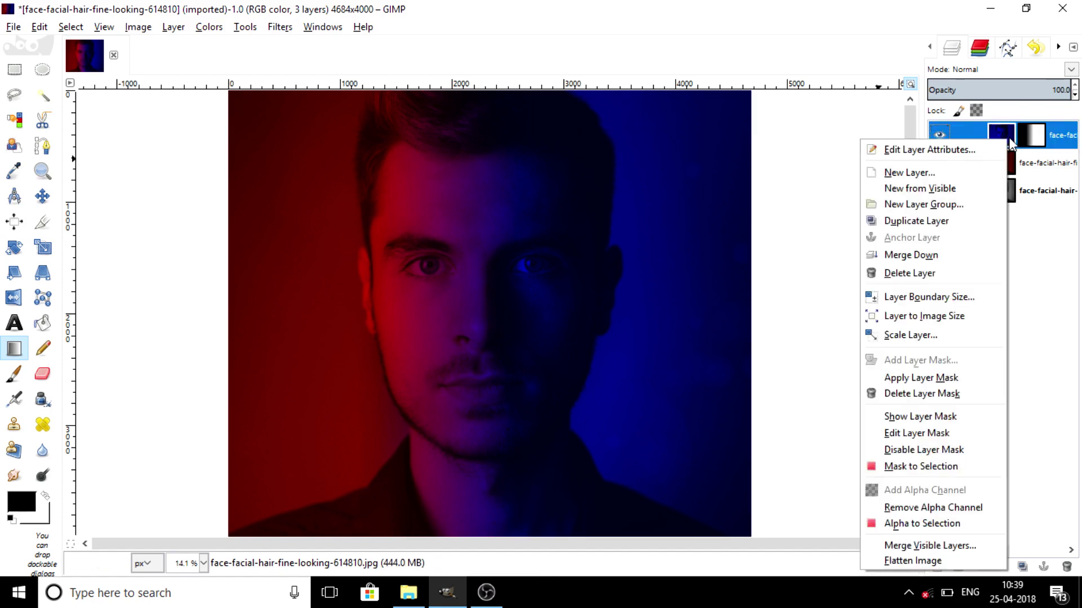
click(939, 258)
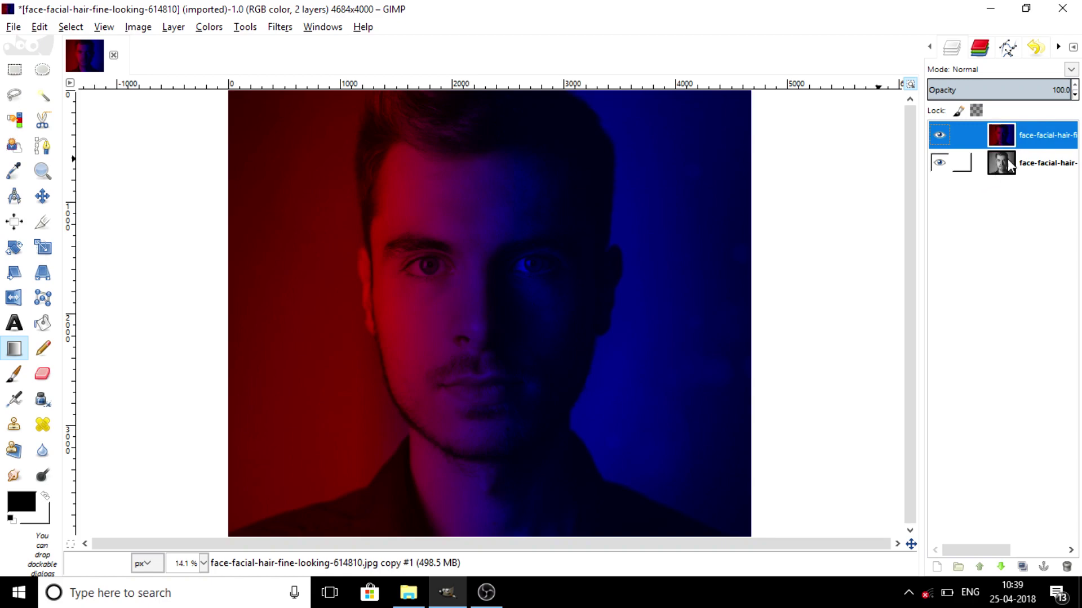
click(1003, 69)
click(992, 204)
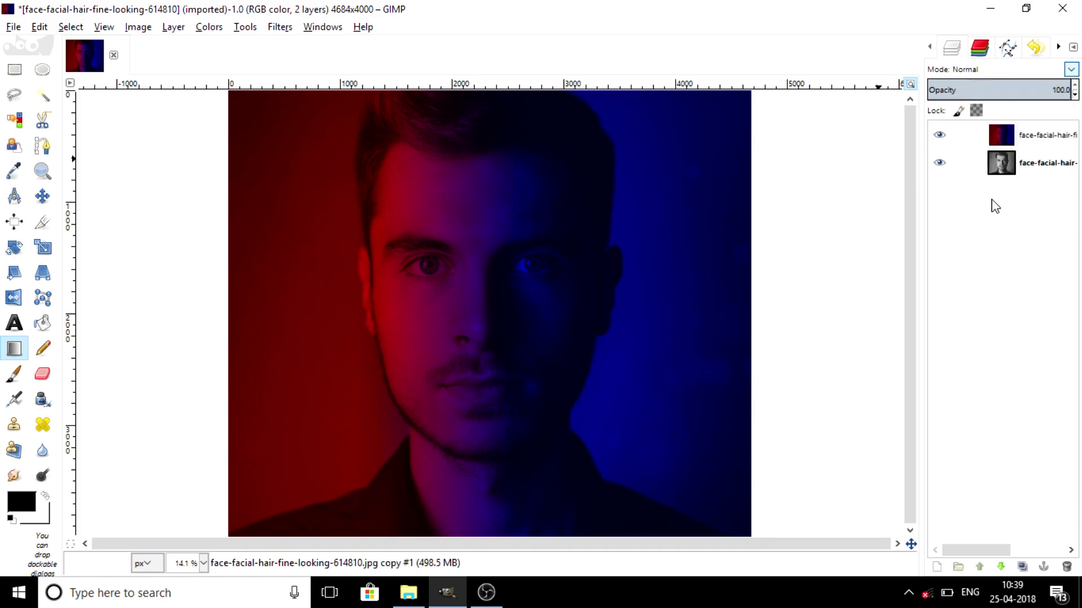
Raise the black-and-white portrait's Levels midtone gamma to 2.71.
click(1009, 172)
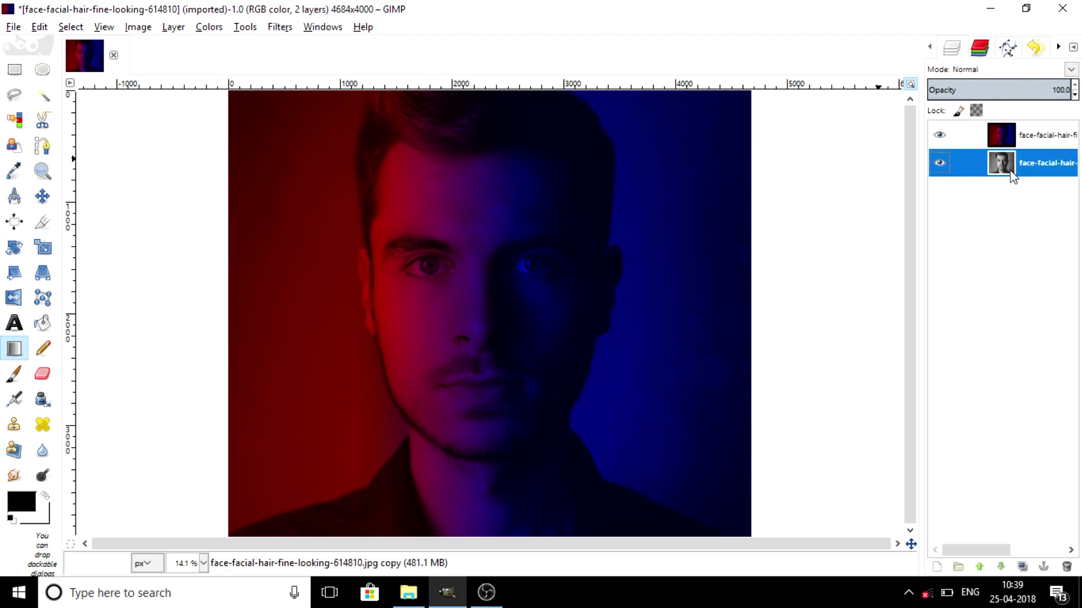
click(208, 27)
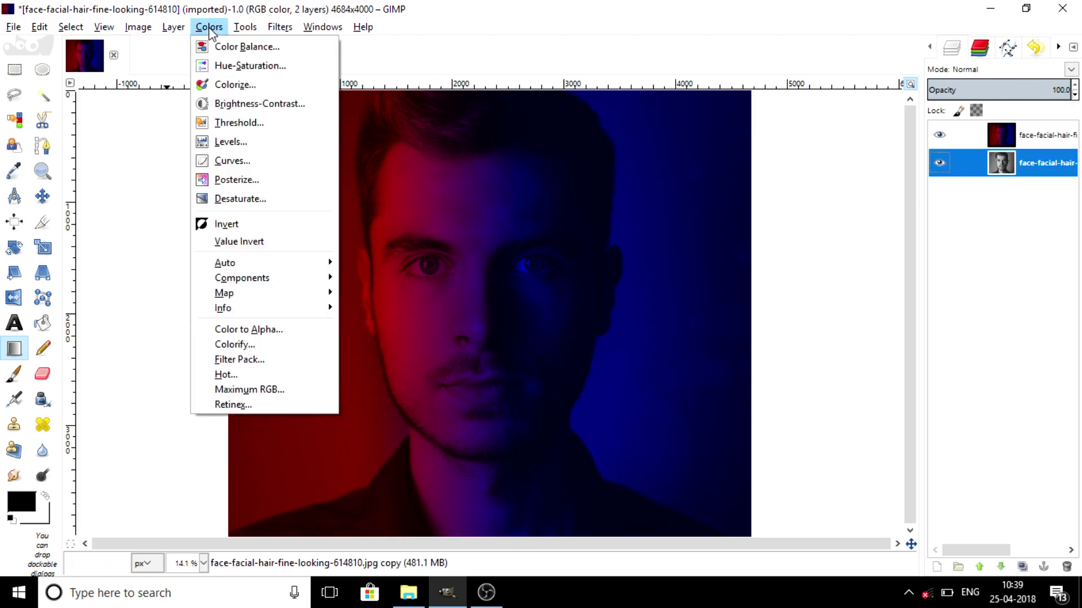
click(257, 148)
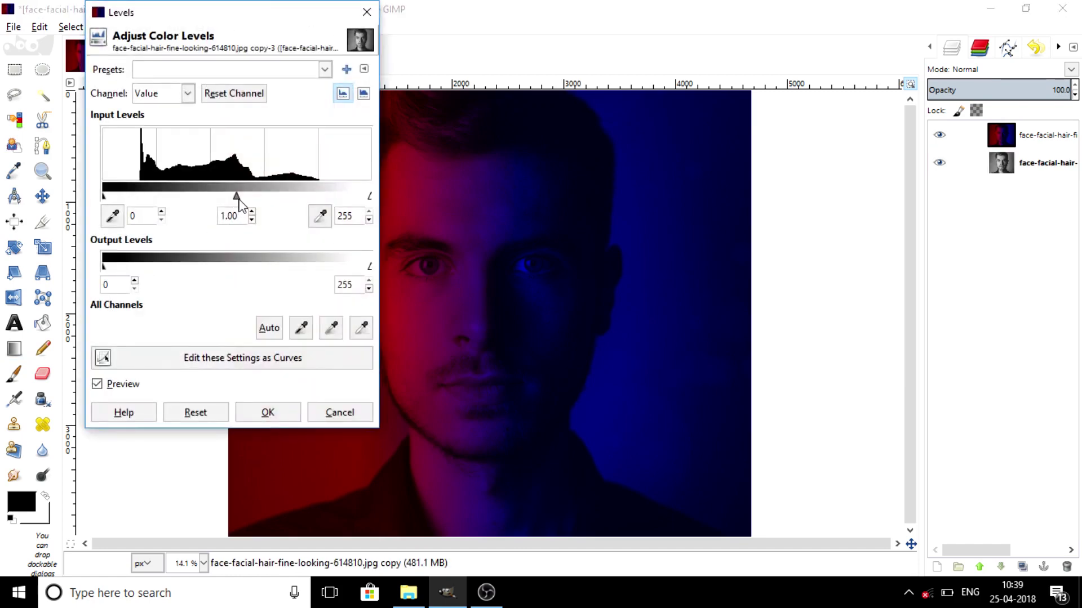
drag(236, 196, 211, 203)
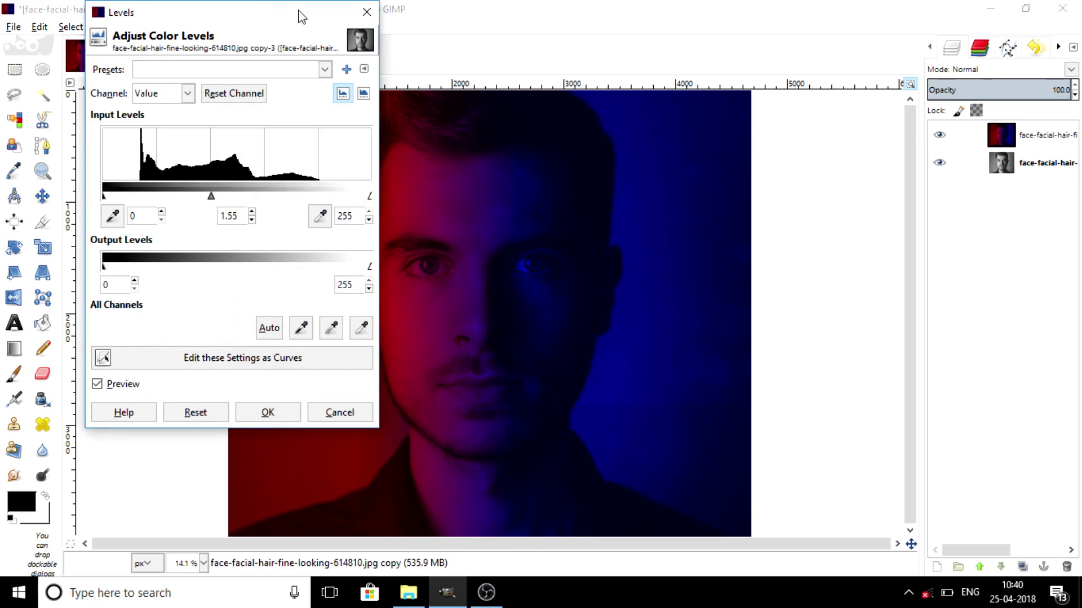
drag(299, 15, 218, 45)
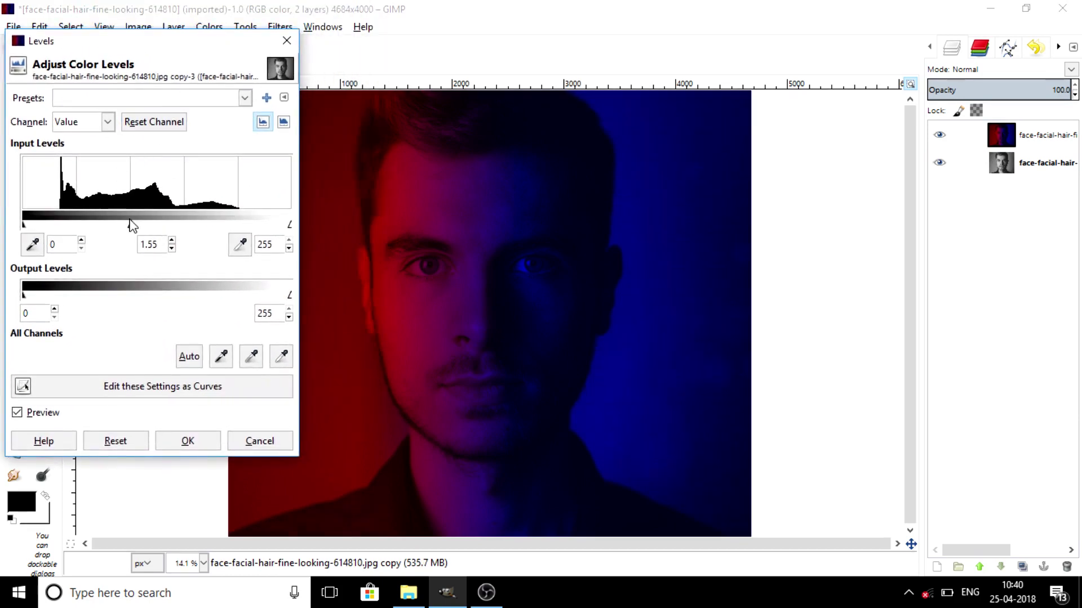
drag(132, 228, 100, 229)
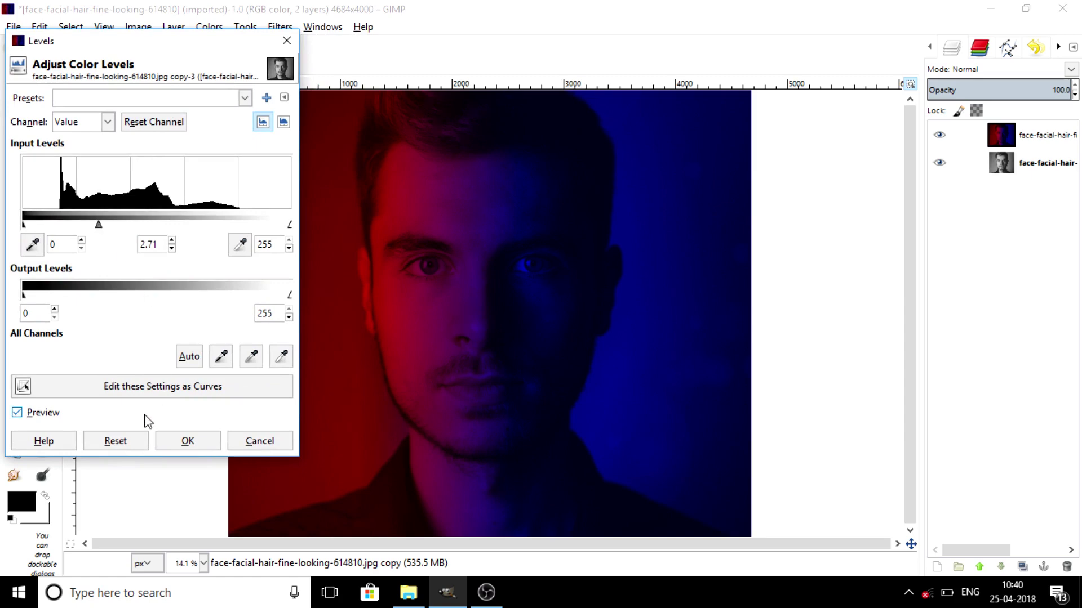
click(173, 445)
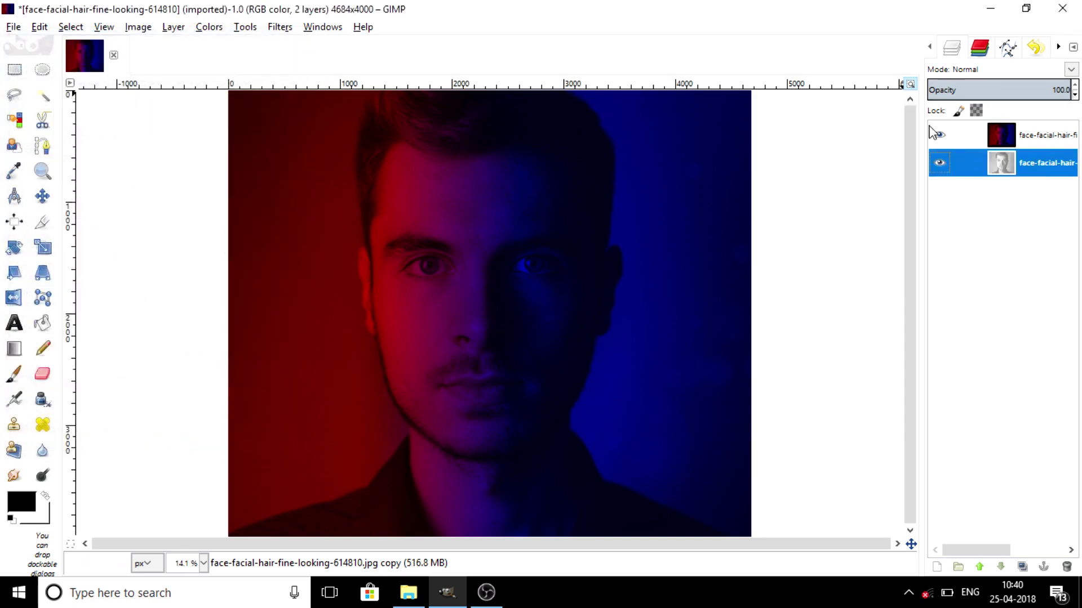
Raise the red-to-blue layer's saturation to 100 in Hue-Saturation.
click(995, 144)
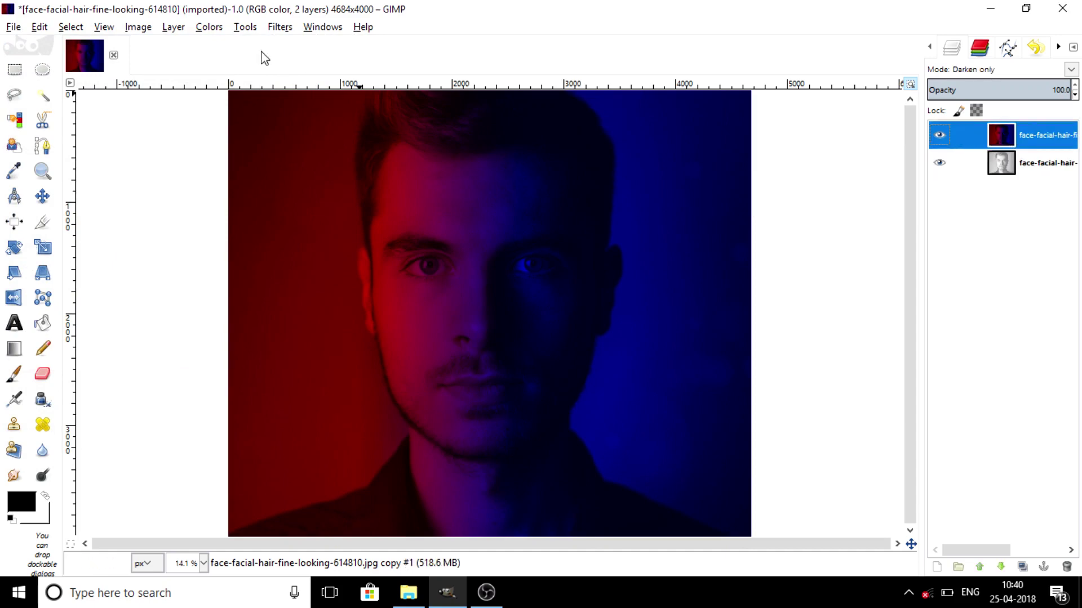
click(208, 28)
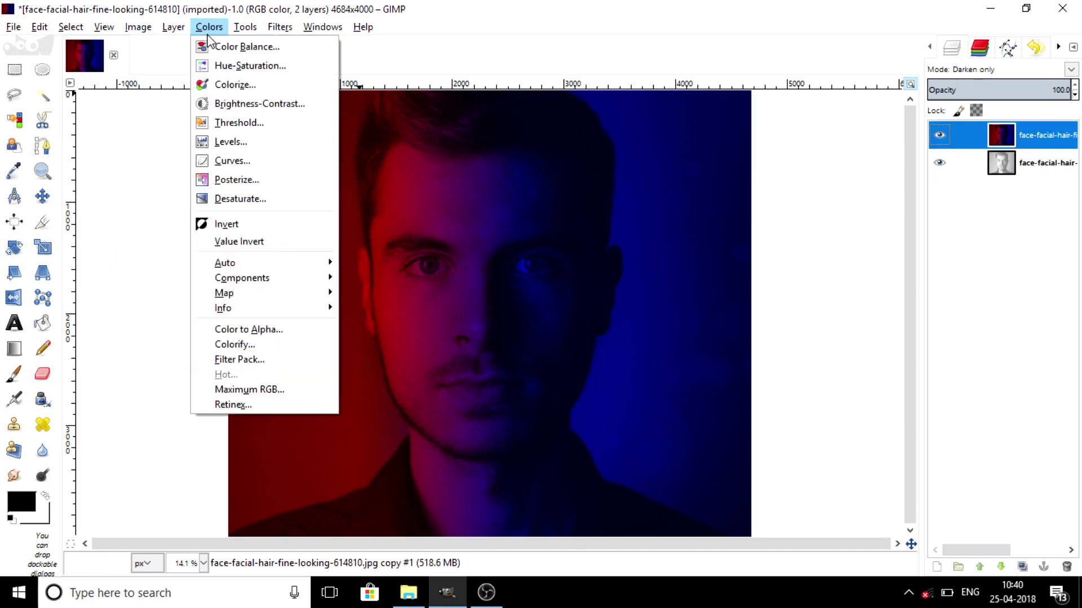
click(233, 72)
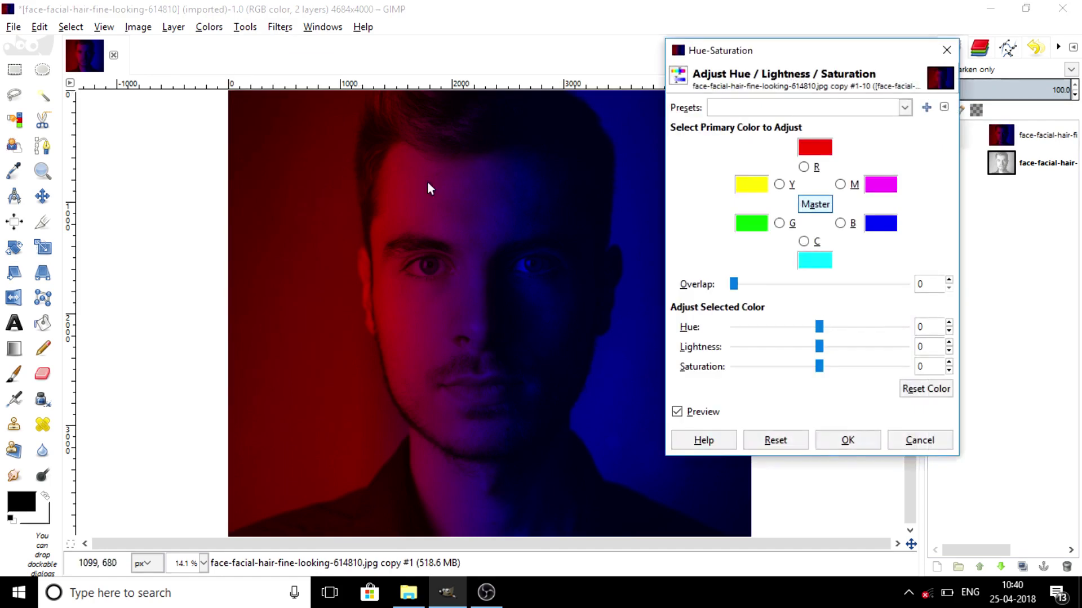
drag(820, 366, 930, 365)
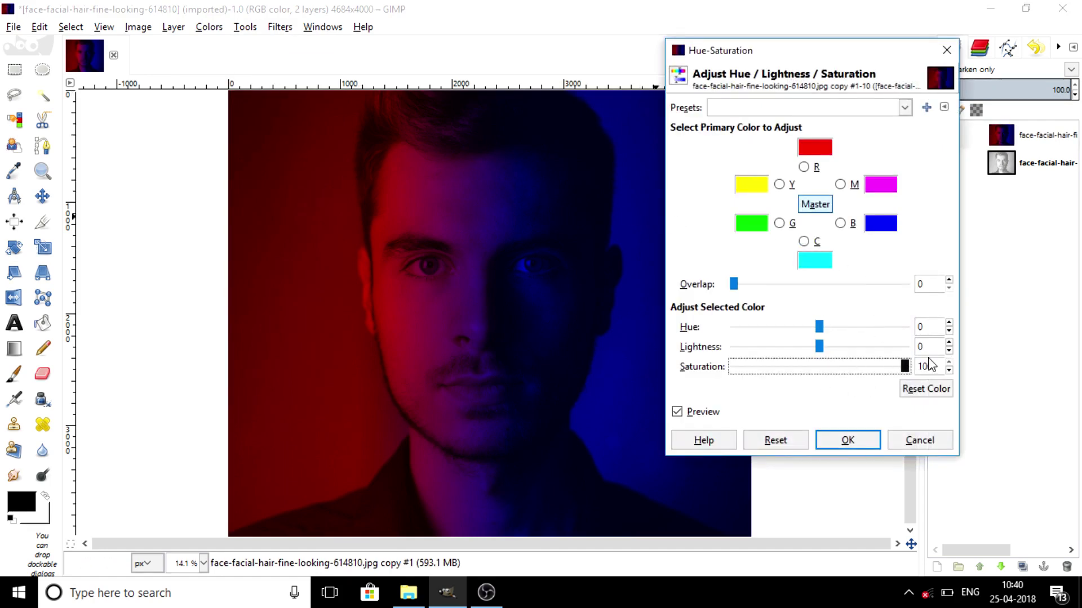
drag(888, 58, 951, 118)
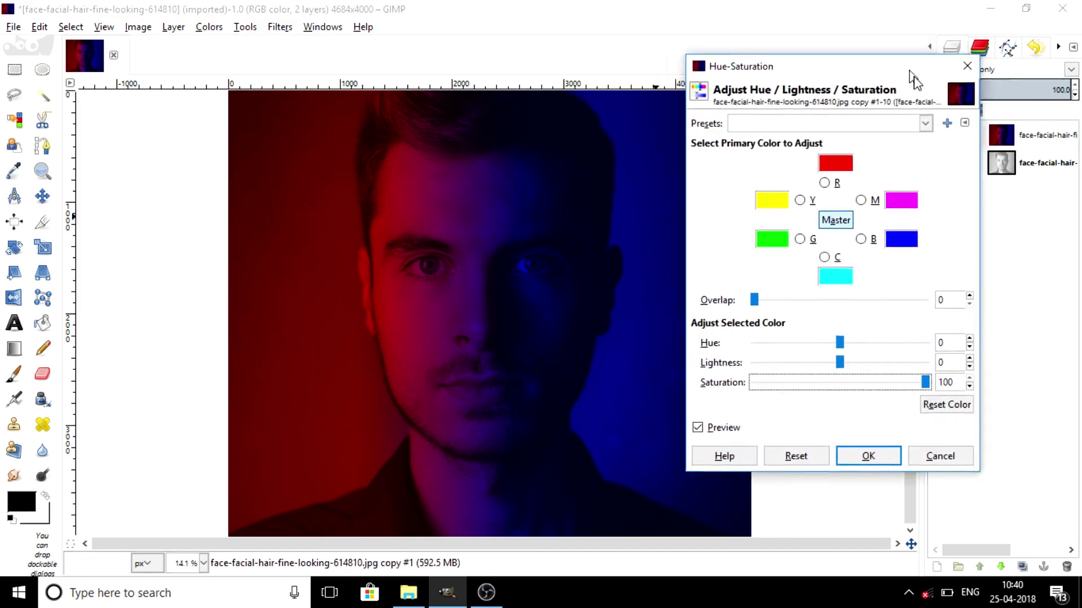
click(909, 503)
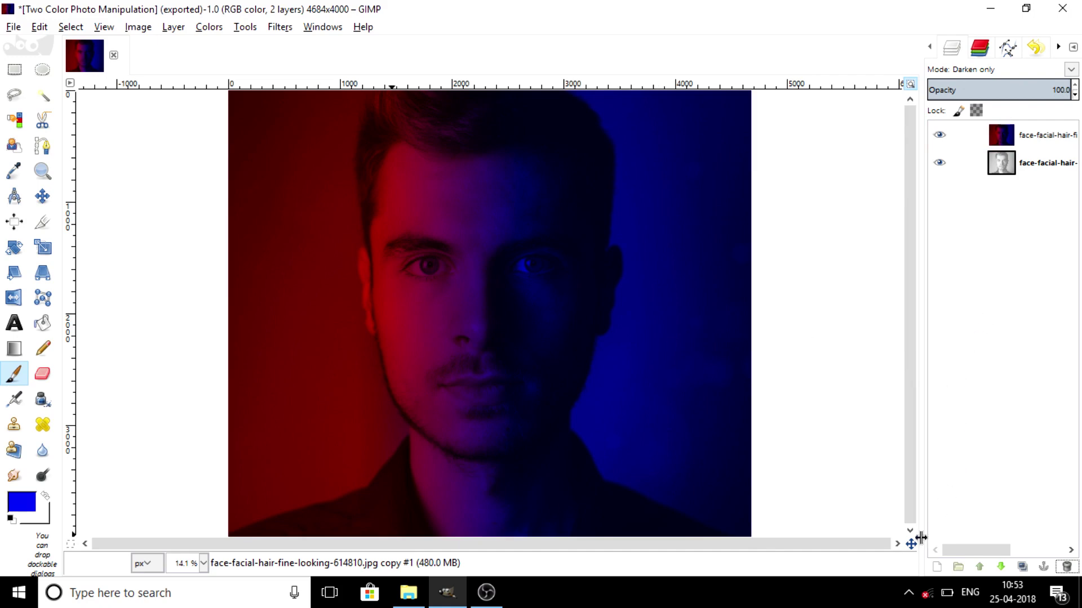
Create a transparent top layer named red and pick ff0000 as the foreground colour.
click(936, 568)
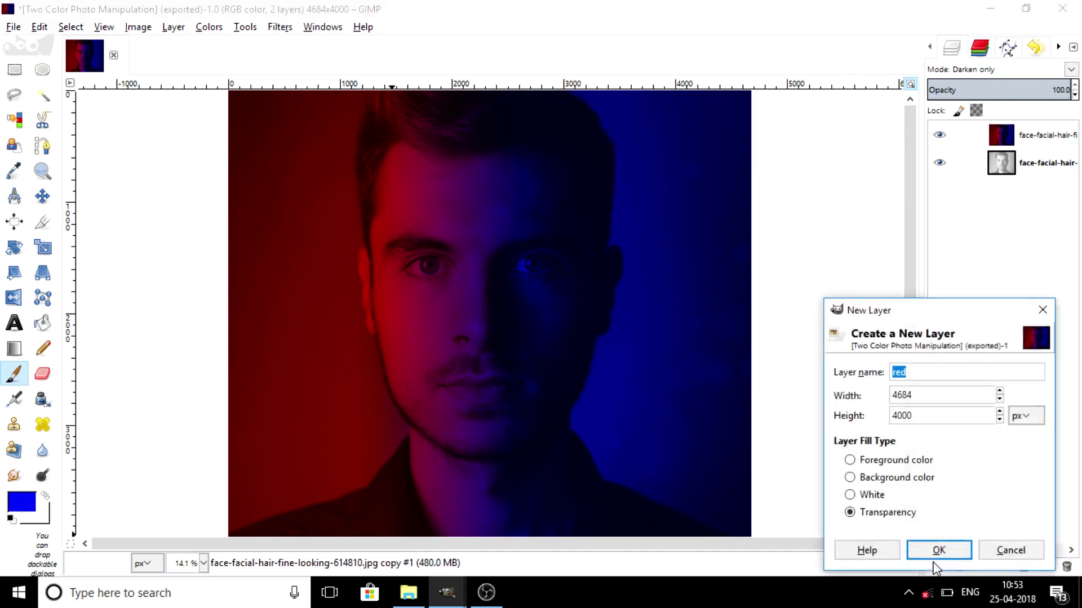
click(940, 550)
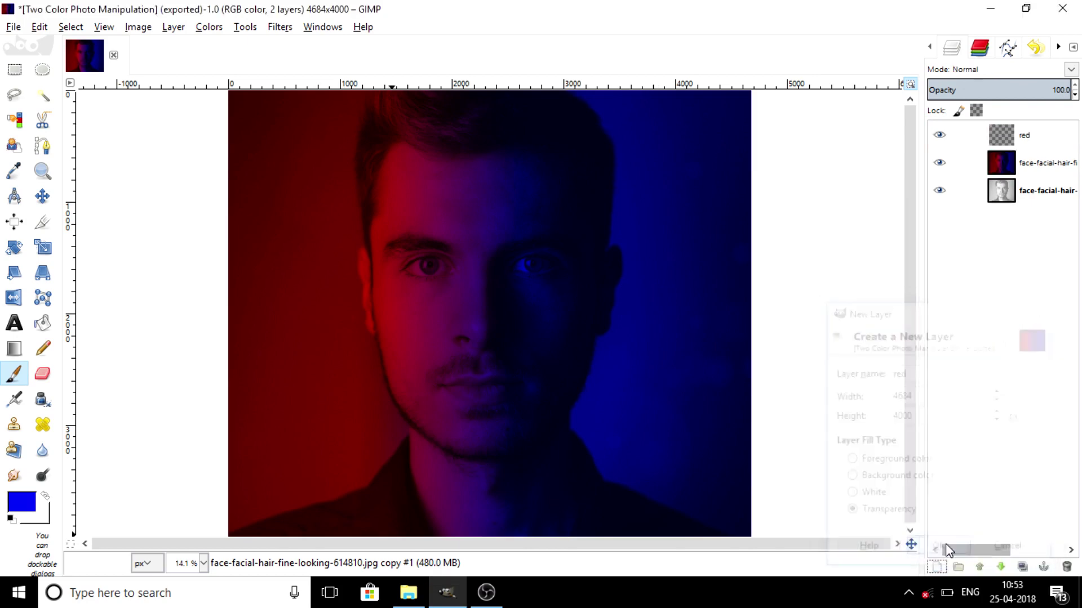
click(23, 501)
click(218, 489)
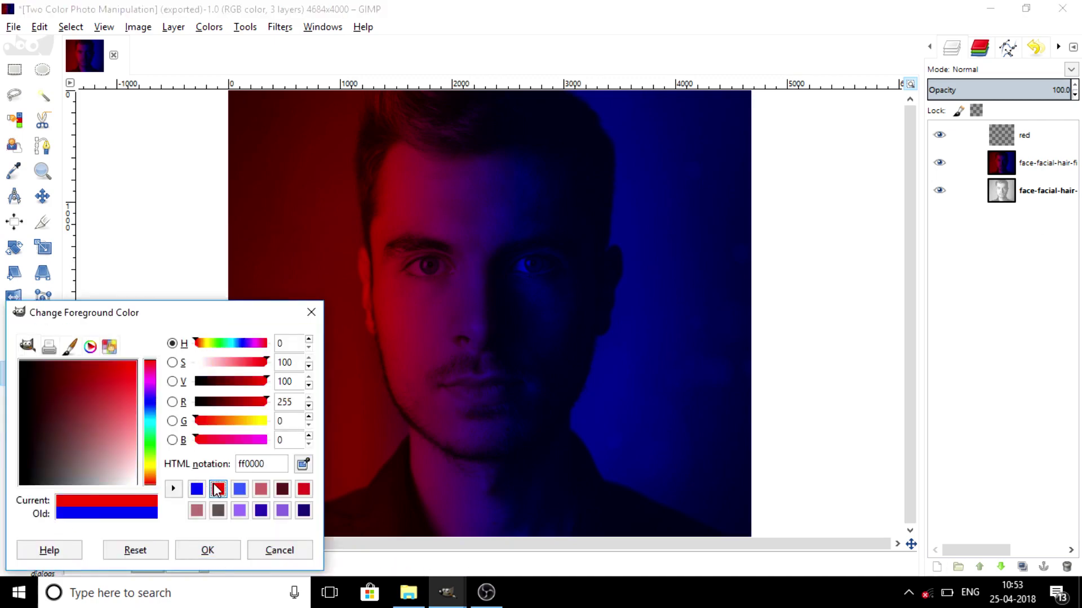
click(208, 550)
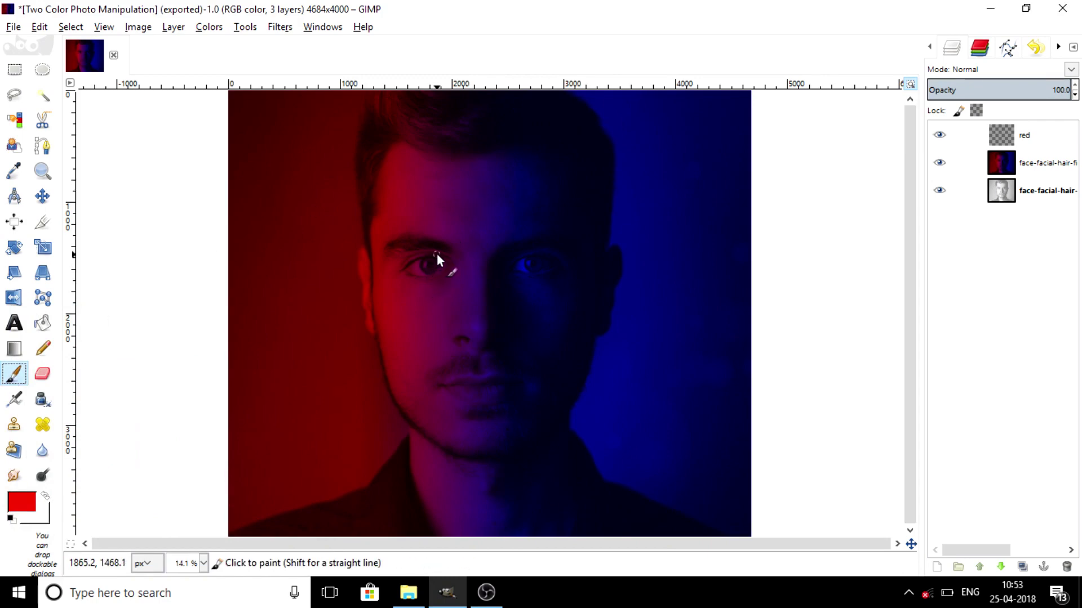
Zoom in on the left eye and brush solid red over its whole outline.
scroll(432, 272, up, 2)
scroll(431, 272, up, 2)
scroll(367, 269, up, 5)
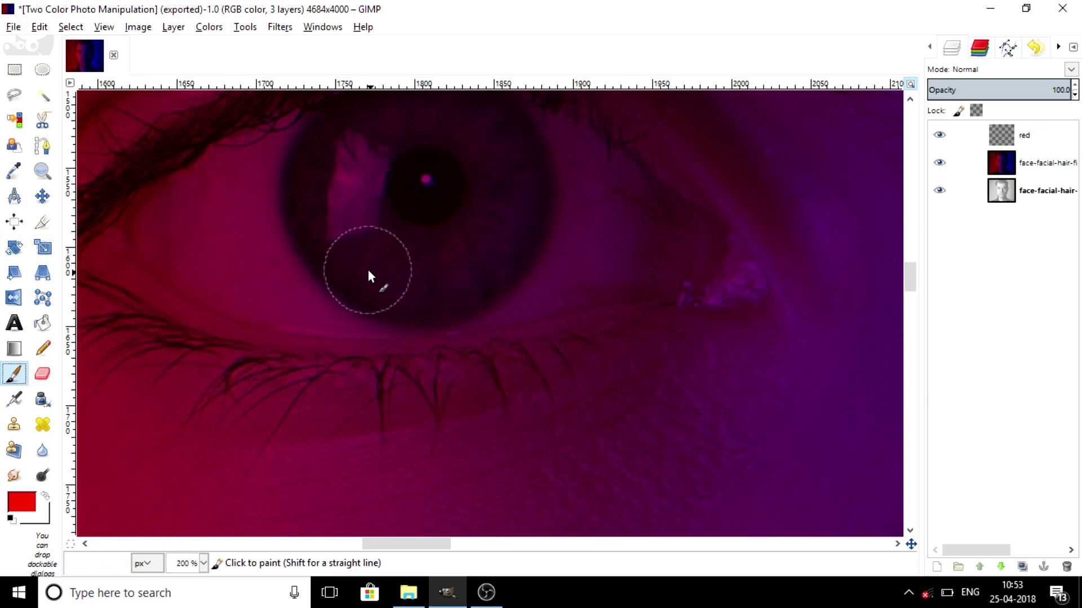
mouse_move(368, 270)
mouse_down()
mouse_move(177, 266)
mouse_move(182, 211)
mouse_move(275, 161)
mouse_move(394, 129)
mouse_up()
scroll(394, 130, up, 2)
mouse_move(630, 329)
mouse_down()
mouse_move(554, 265)
mouse_move(380, 242)
mouse_move(489, 238)
mouse_move(563, 272)
mouse_move(660, 334)
mouse_move(668, 378)
mouse_move(604, 381)
mouse_move(376, 448)
mouse_move(221, 417)
mouse_move(532, 325)
mouse_move(569, 338)
mouse_move(295, 423)
mouse_move(449, 305)
mouse_up()
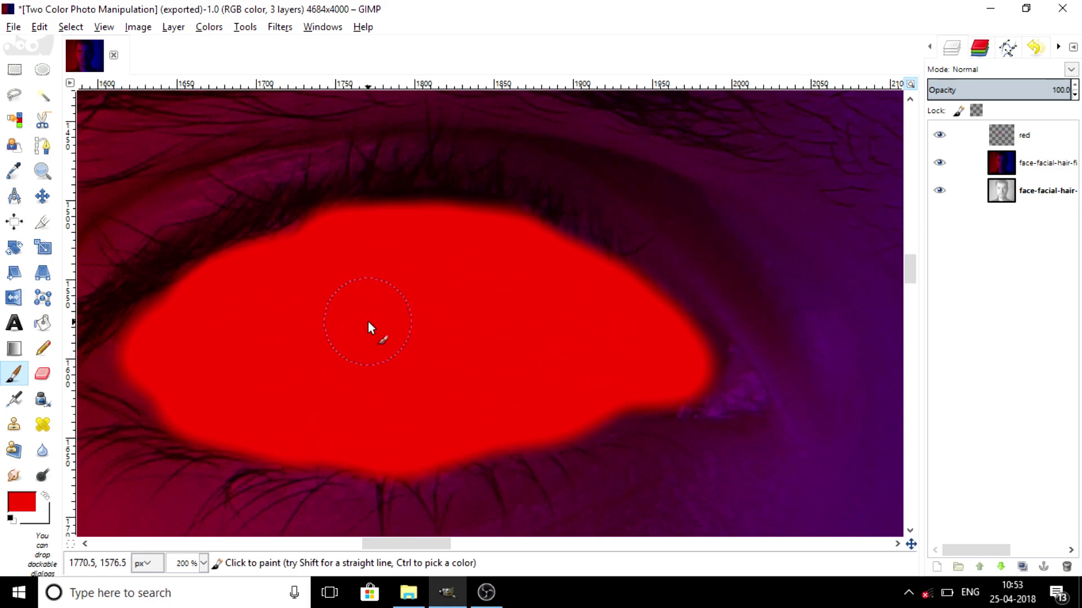
Set the red layer to Overlay mode and paint red into the eye's dark left corner.
click(1012, 72)
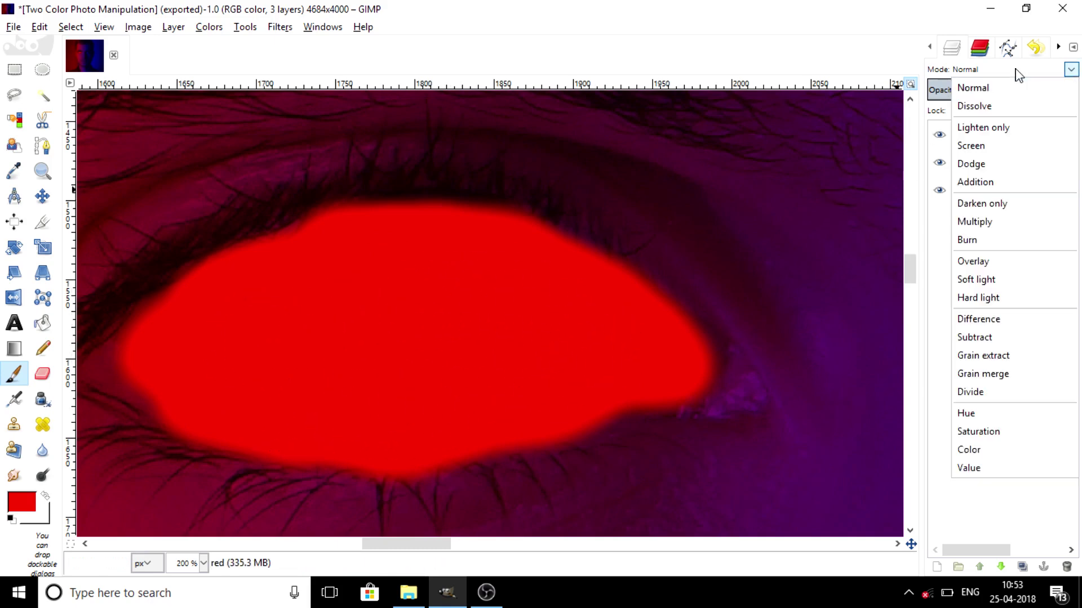
click(986, 267)
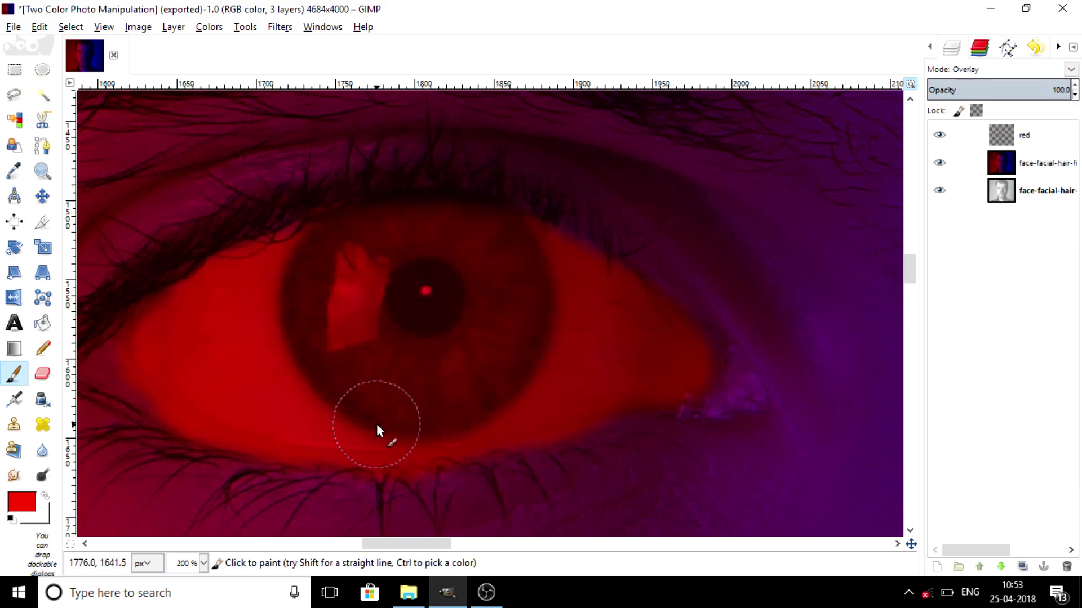
drag(160, 376, 262, 408)
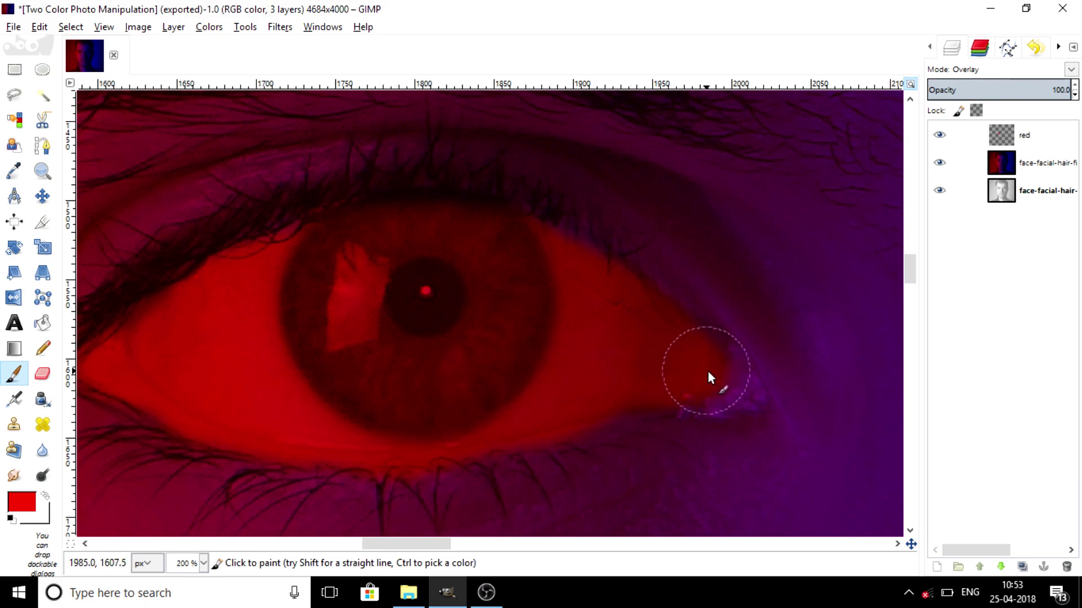
key(ctrl)
Erase the red spill below the eye, along the lower eyelid and at the outer corner.
scroll(573, 387, down, 5)
scroll(572, 388, down, 2)
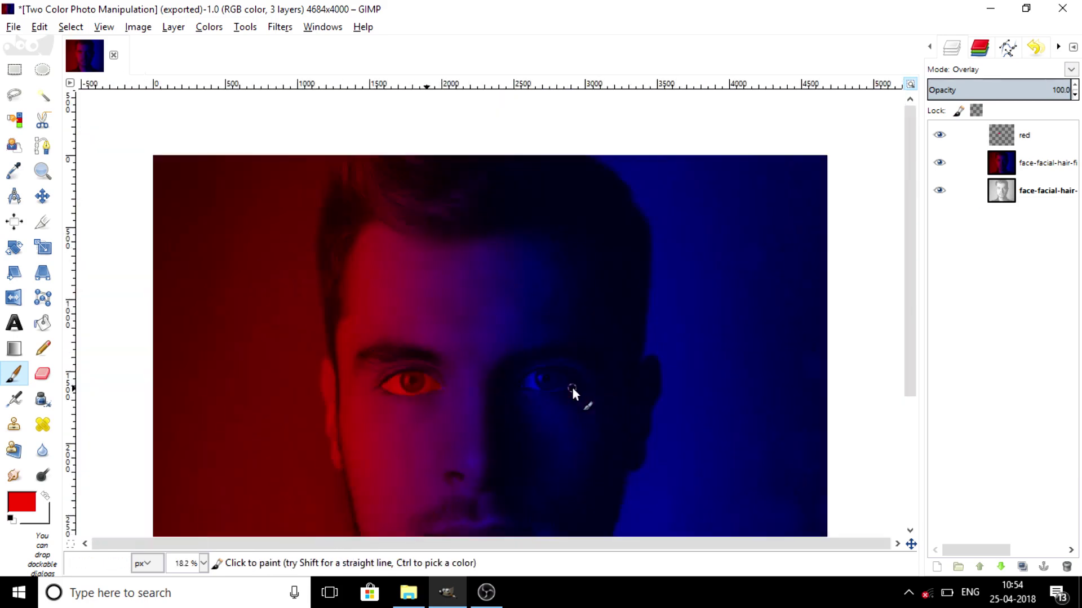
scroll(374, 403, up, 3)
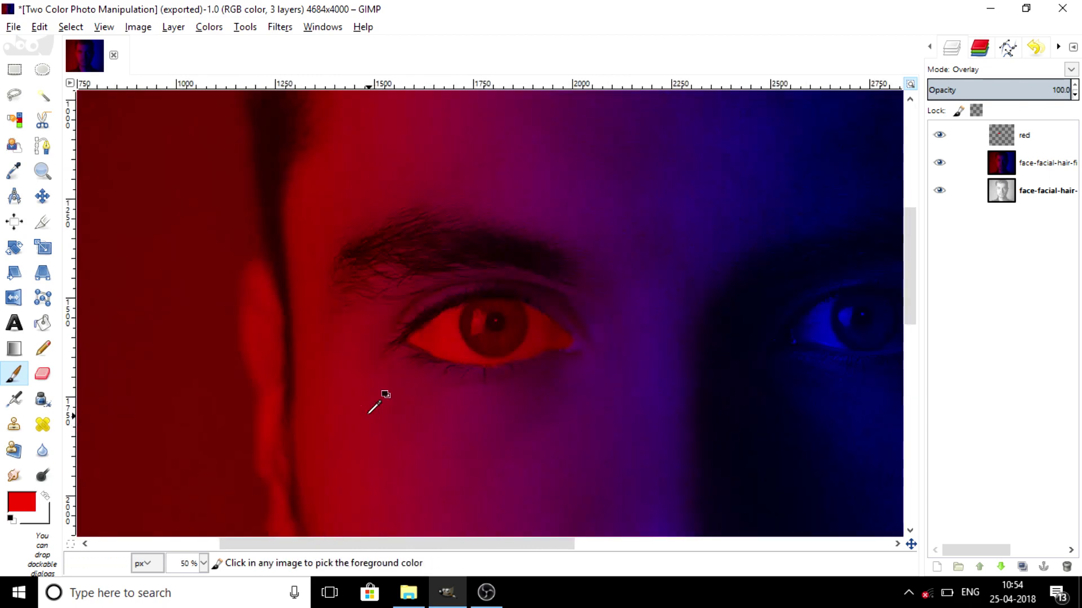
scroll(367, 414, up, 5)
scroll(368, 416, down, 5)
scroll(367, 423, down, 3)
scroll(374, 415, down, 1)
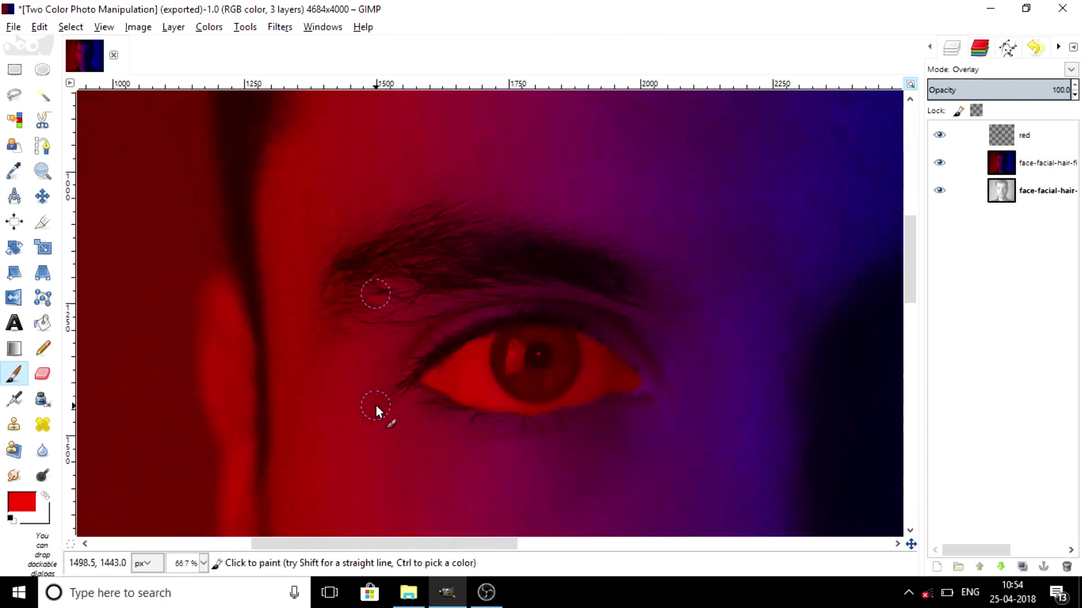
scroll(379, 413, down, 4)
click(42, 374)
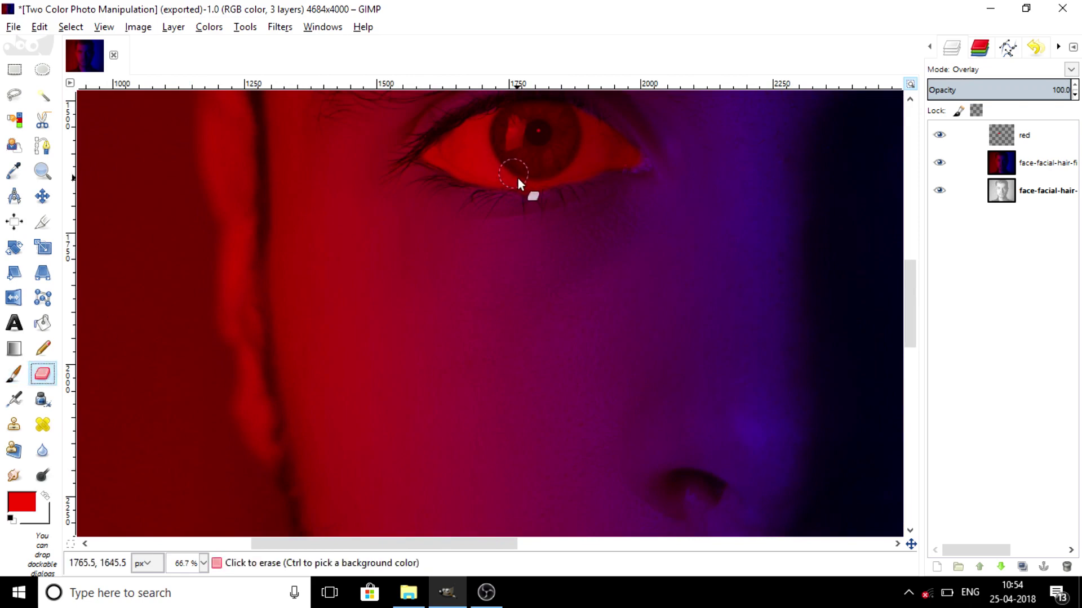
scroll(591, 147, up, 1)
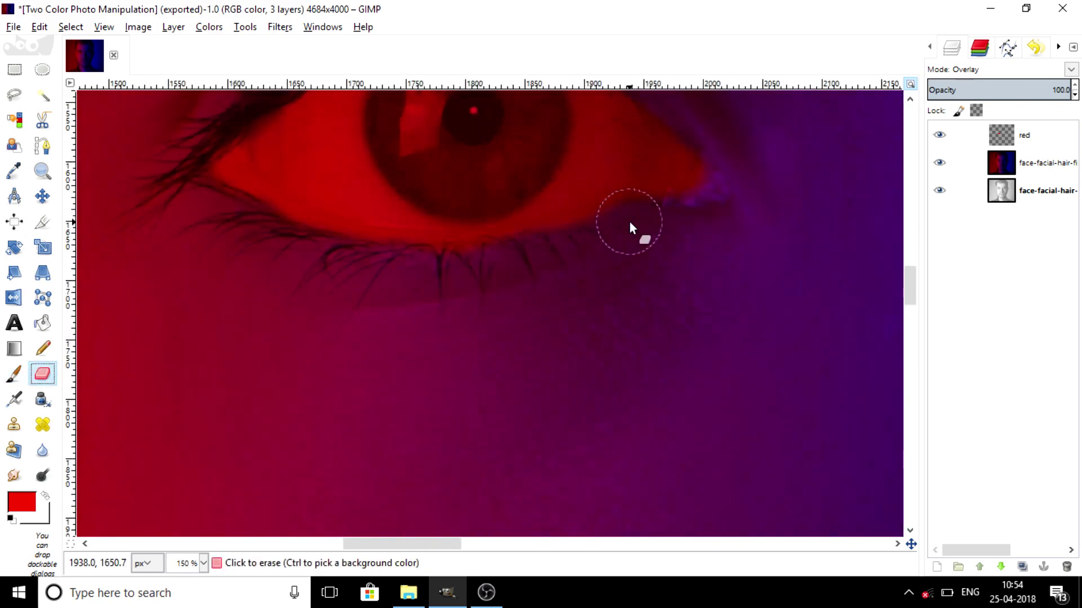
scroll(630, 222, up, 1)
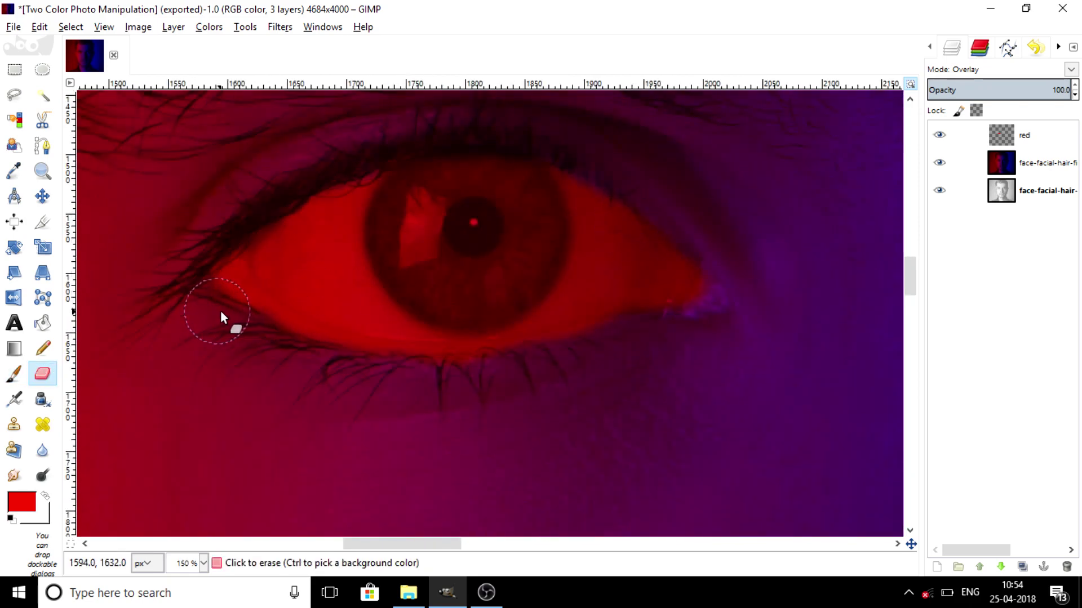
click(265, 337)
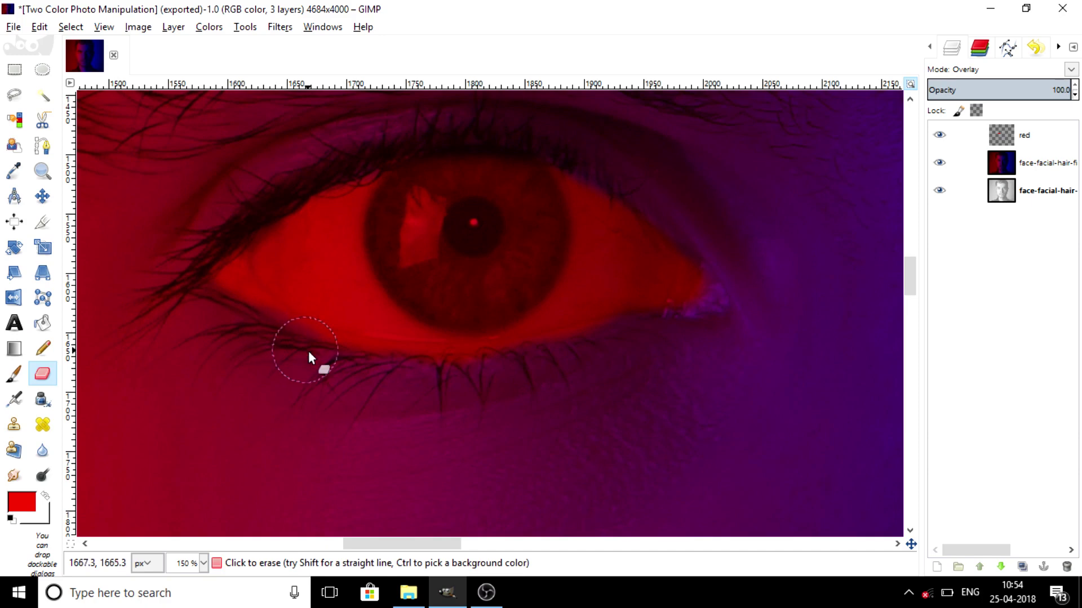
click(452, 374)
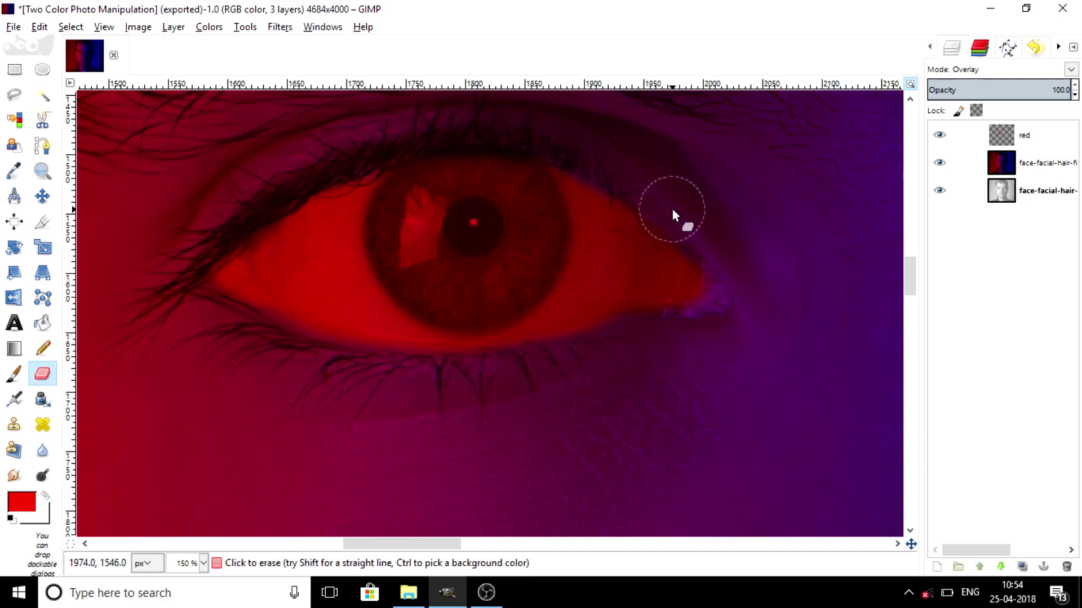
click(696, 242)
Lower the red layer's opacity to 80.8 and zoom out.
click(1043, 91)
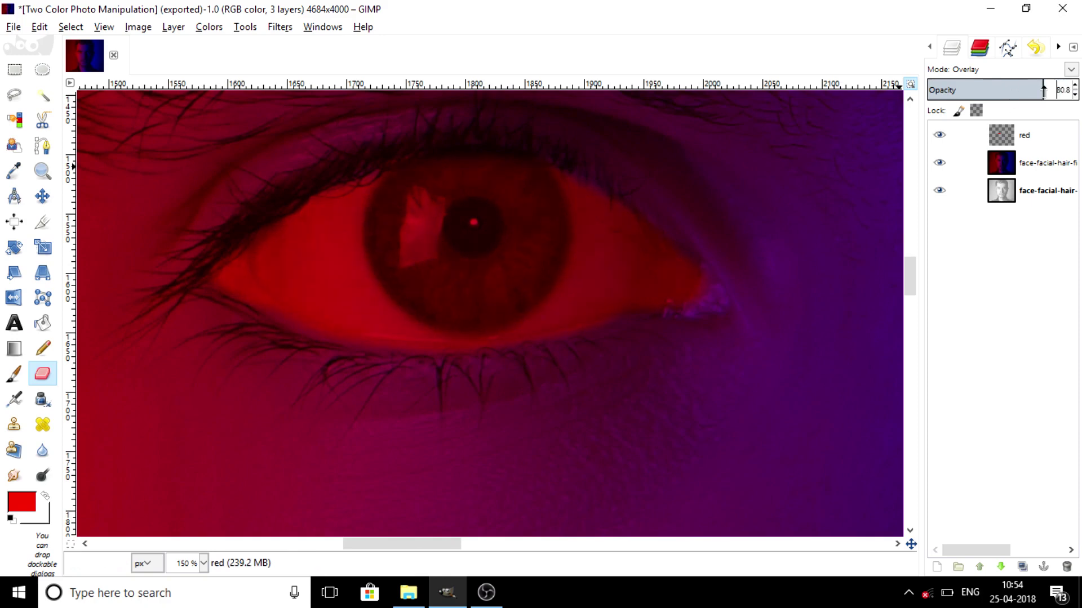
ctrl+scroll(768, 276, down, 4)
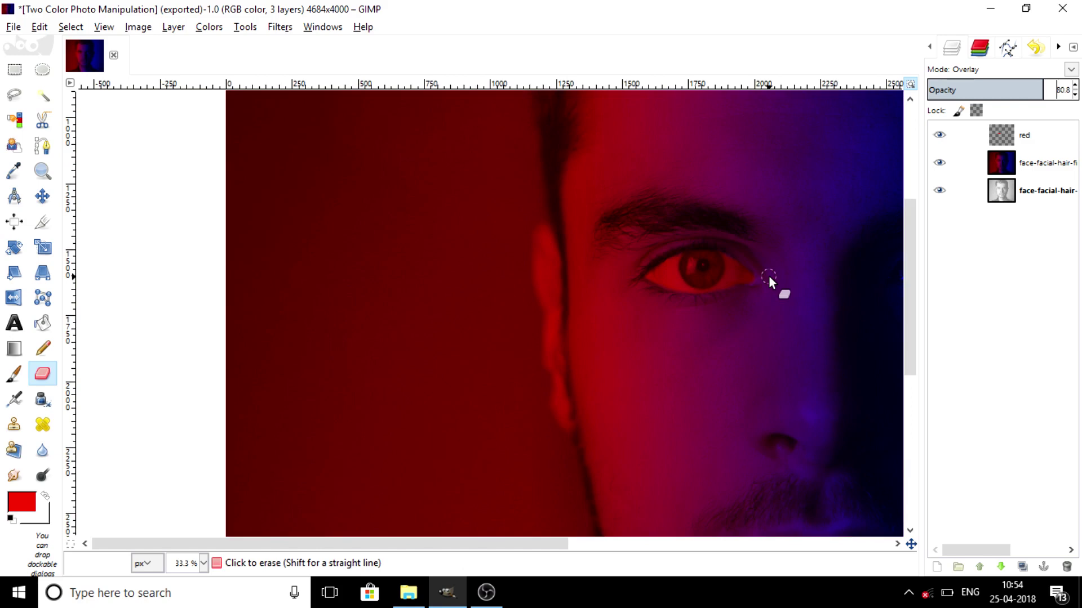
scroll(768, 276, down, 4)
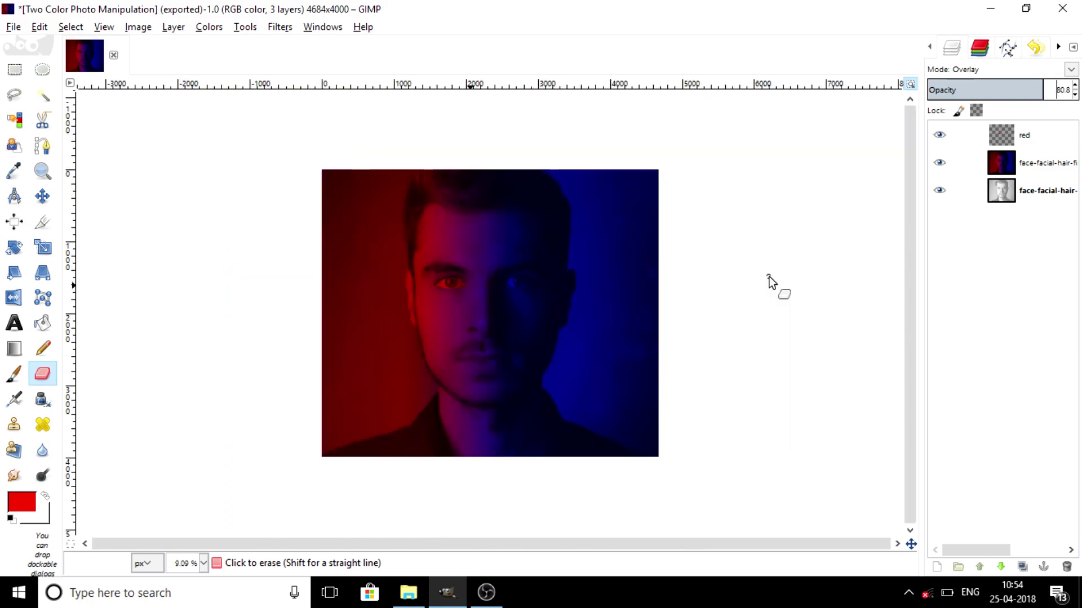
click(1046, 137)
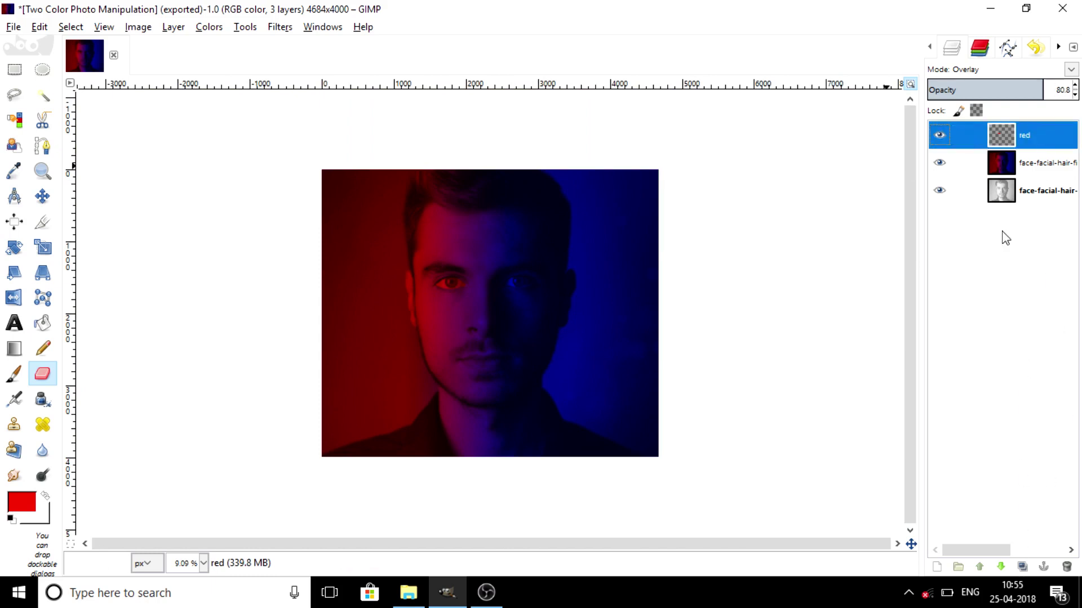
Add a new transparent layer named blue and set the foreground colour to blue.
click(936, 568)
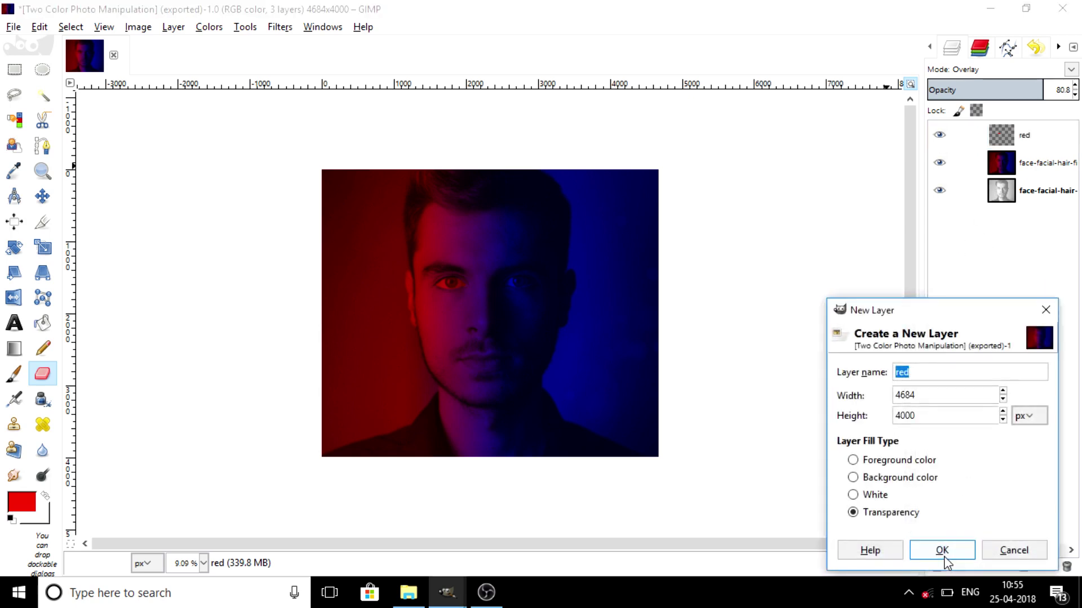
text(blue)
click(942, 552)
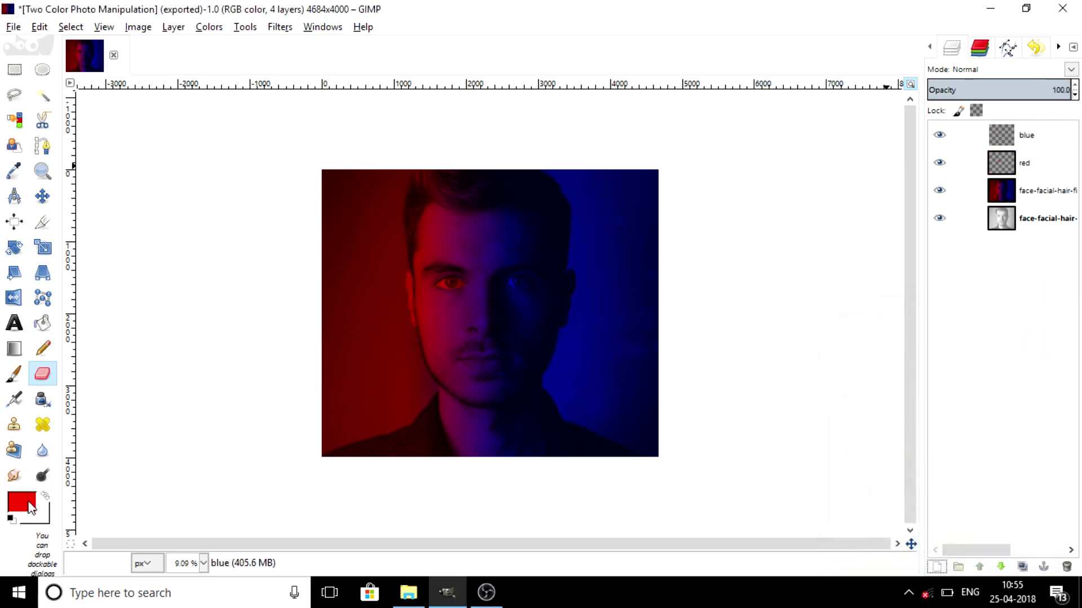
click(21, 501)
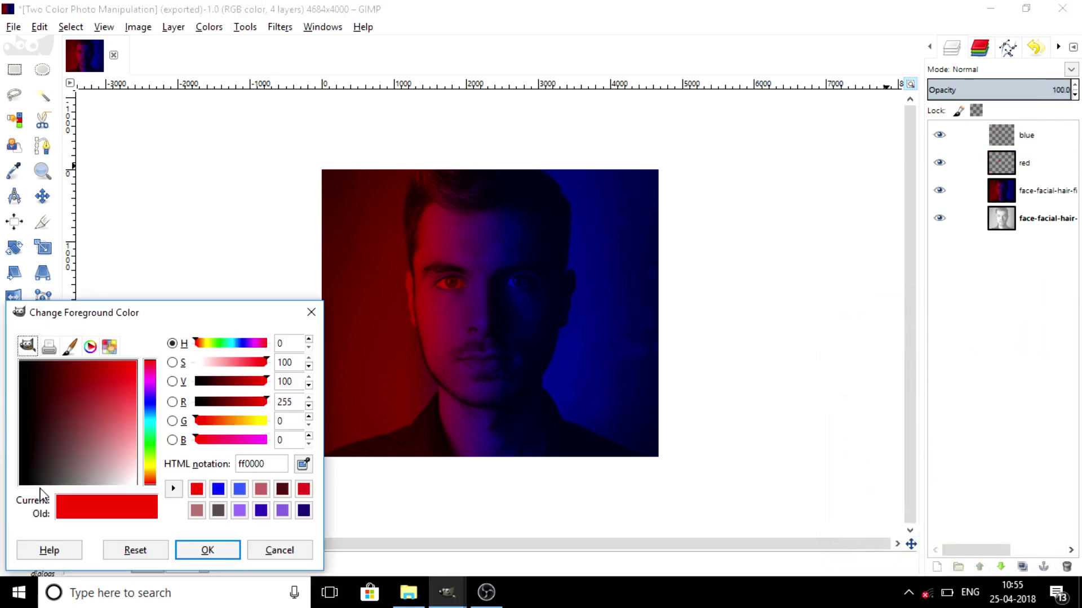
click(218, 489)
click(213, 548)
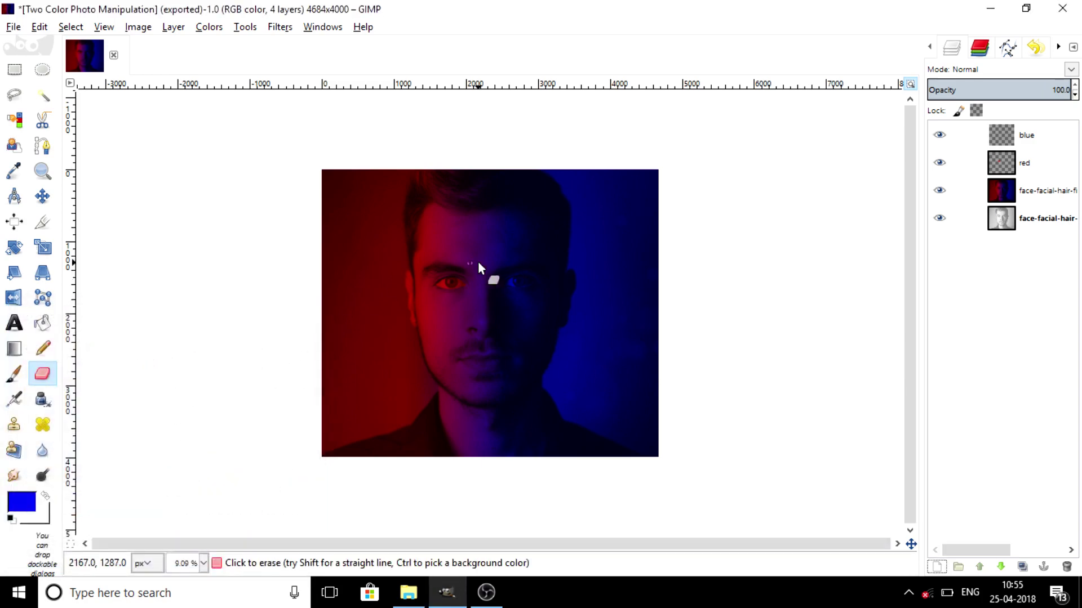
Paint solid blue over the right eye with the Paintbrush.
click(14, 374)
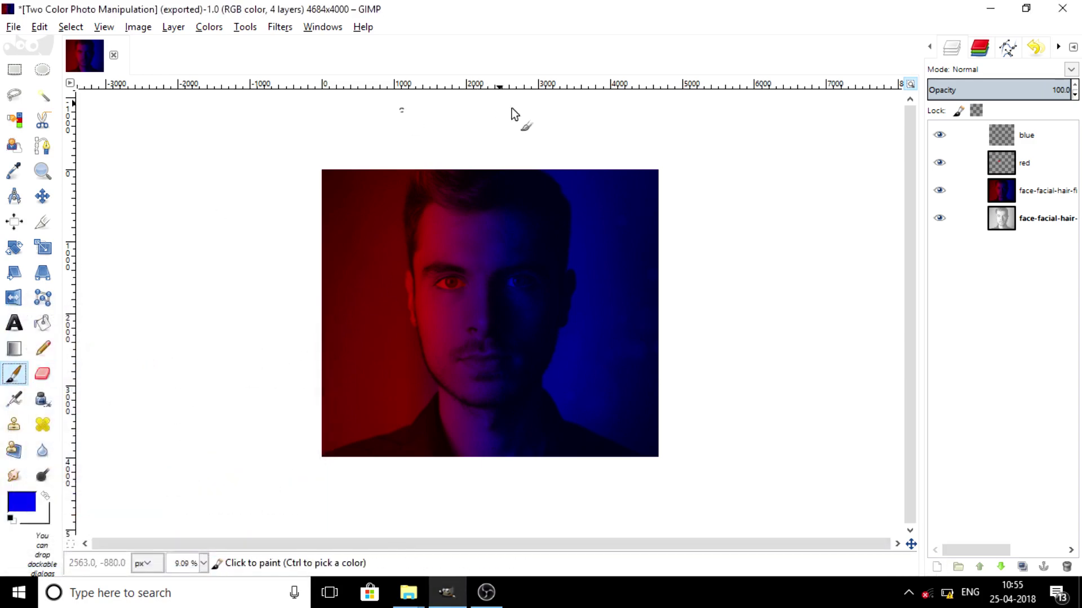
scroll(522, 279, up, 4)
scroll(617, 239, up, 3)
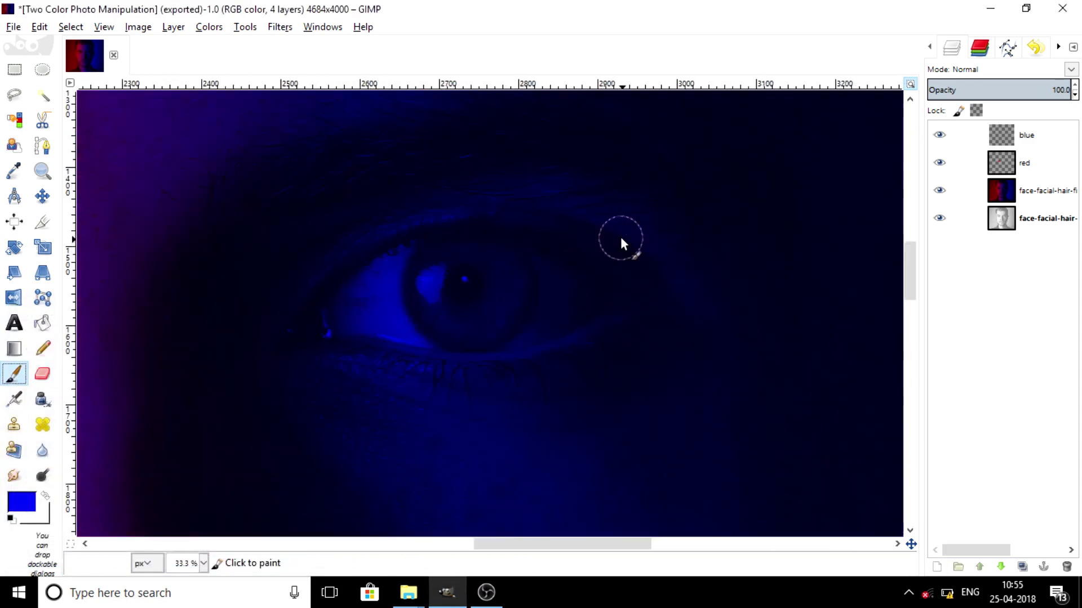
scroll(409, 346, up, 1)
mouse_move(312, 339)
mouse_down()
mouse_move(273, 342)
mouse_move(450, 269)
mouse_move(585, 336)
mouse_move(448, 376)
mouse_move(261, 399)
mouse_move(555, 333)
mouse_move(354, 298)
mouse_up()
Switch the blue layer to Overlay and undo a stray blue stroke beside the eye.
click(1026, 72)
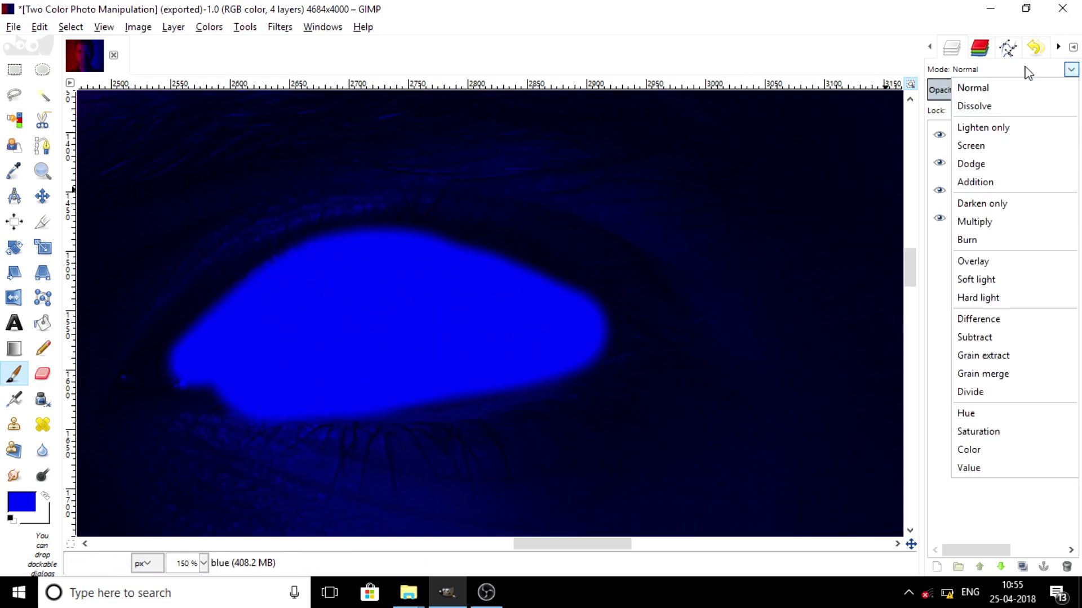
click(995, 262)
ctrl+scroll(686, 359, down, 4)
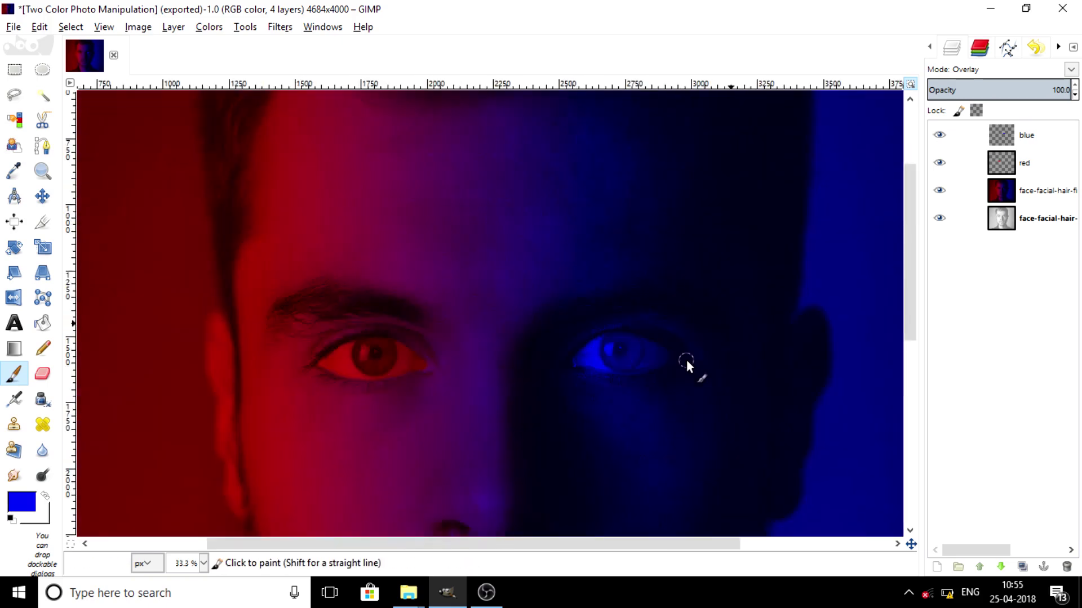
ctrl+scroll(710, 384, down, 3)
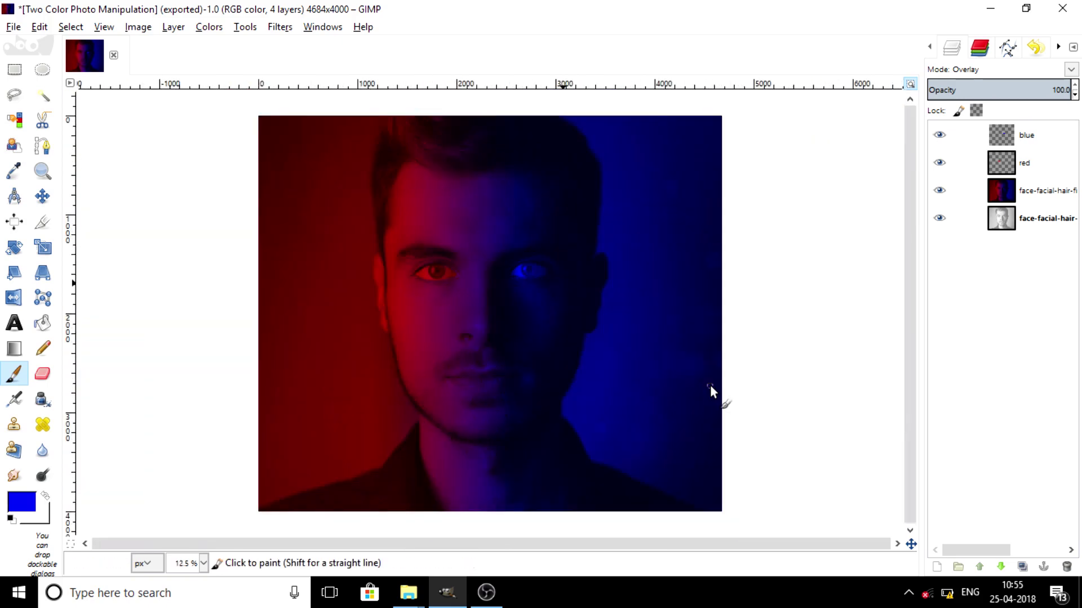
mouse_move(628, 295)
mouse_down()
mouse_move(610, 289)
mouse_move(625, 249)
mouse_move(600, 255)
mouse_up()
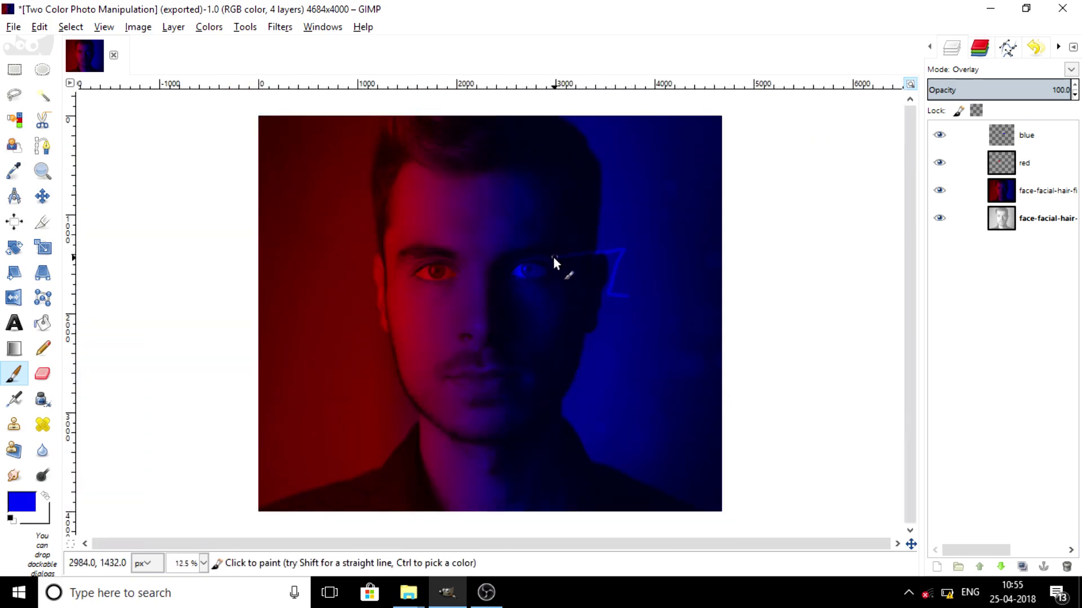
key(ctrl+z)
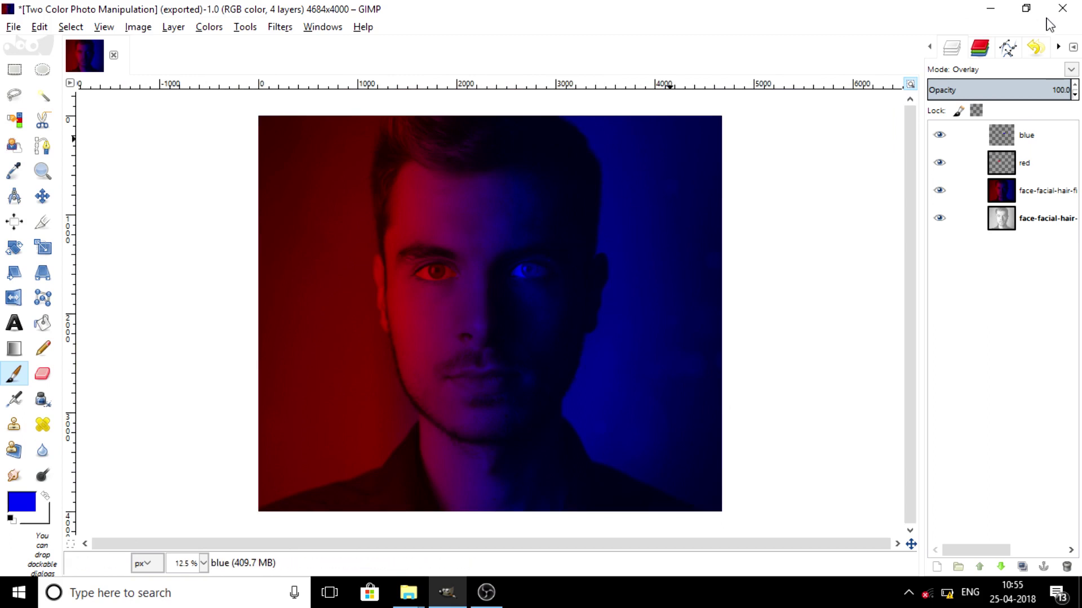
Try Multiply and Darken only blending on the blue layer, then return it to Overlay.
click(1036, 70)
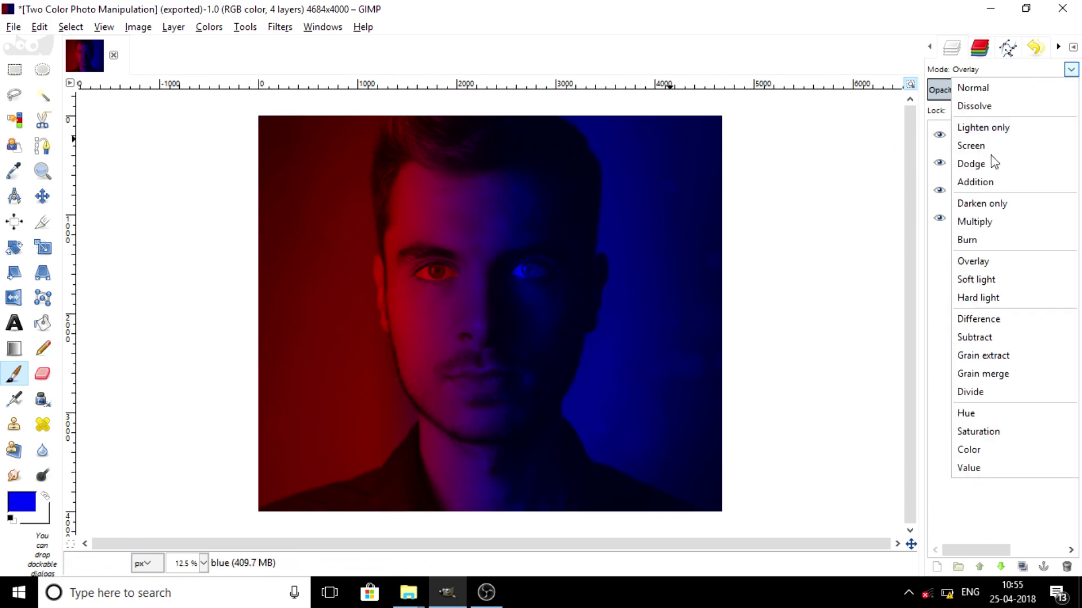
click(997, 226)
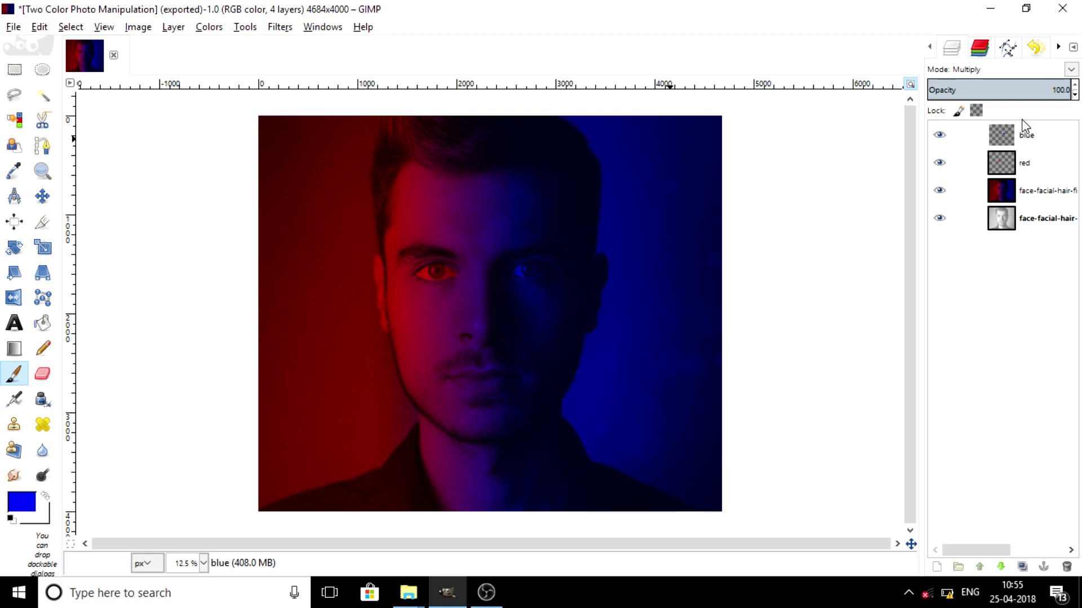
click(1024, 70)
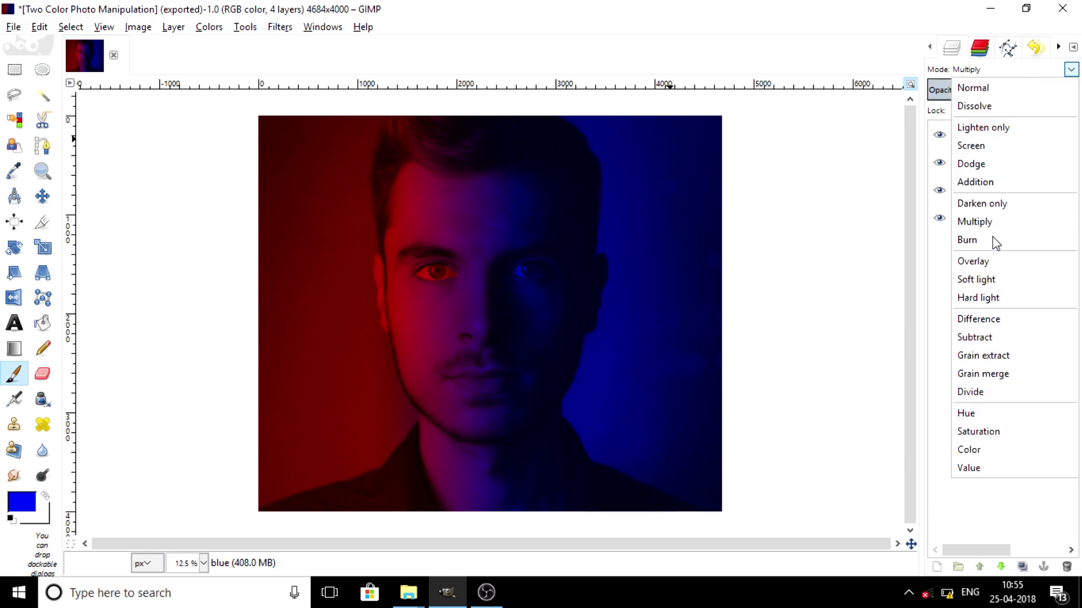
click(1000, 206)
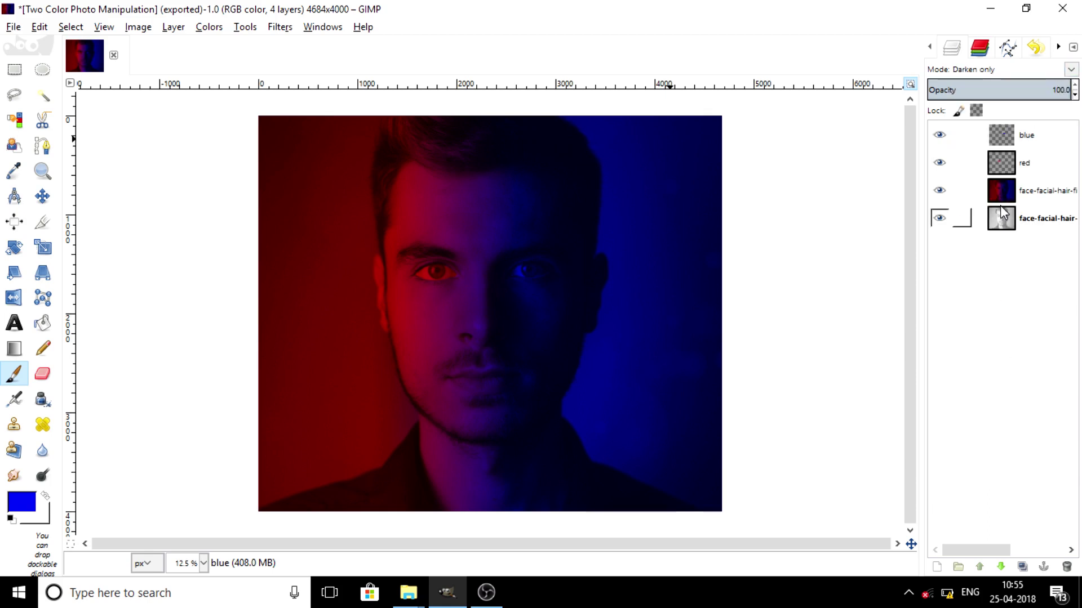
click(1023, 73)
click(1009, 262)
Erase the stray blue tint below the blue eye.
scroll(551, 257, up, 1)
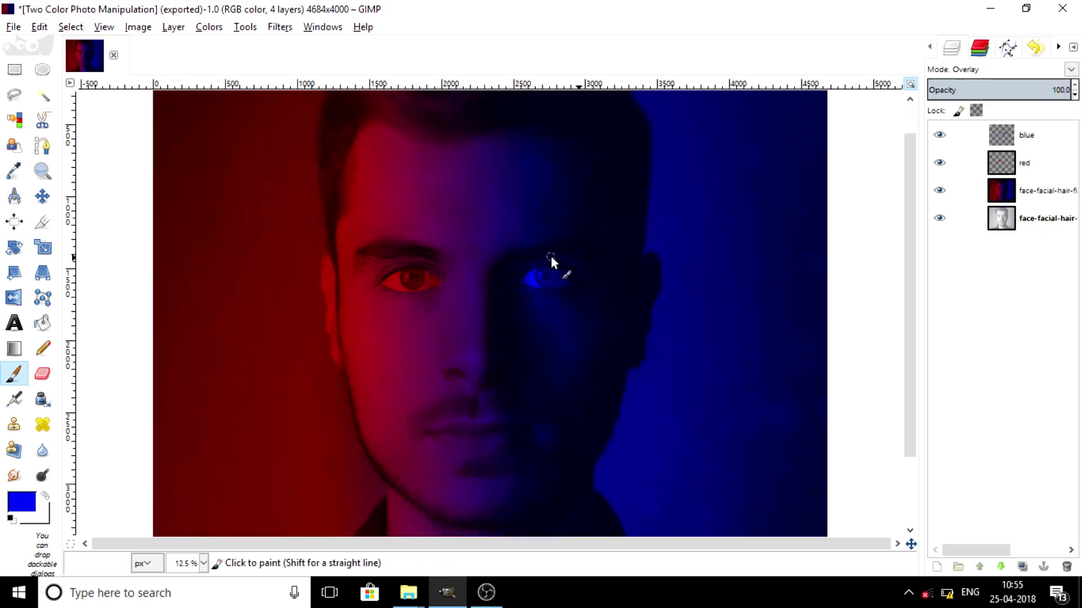
scroll(551, 256, up, 3)
scroll(600, 435, down, 5)
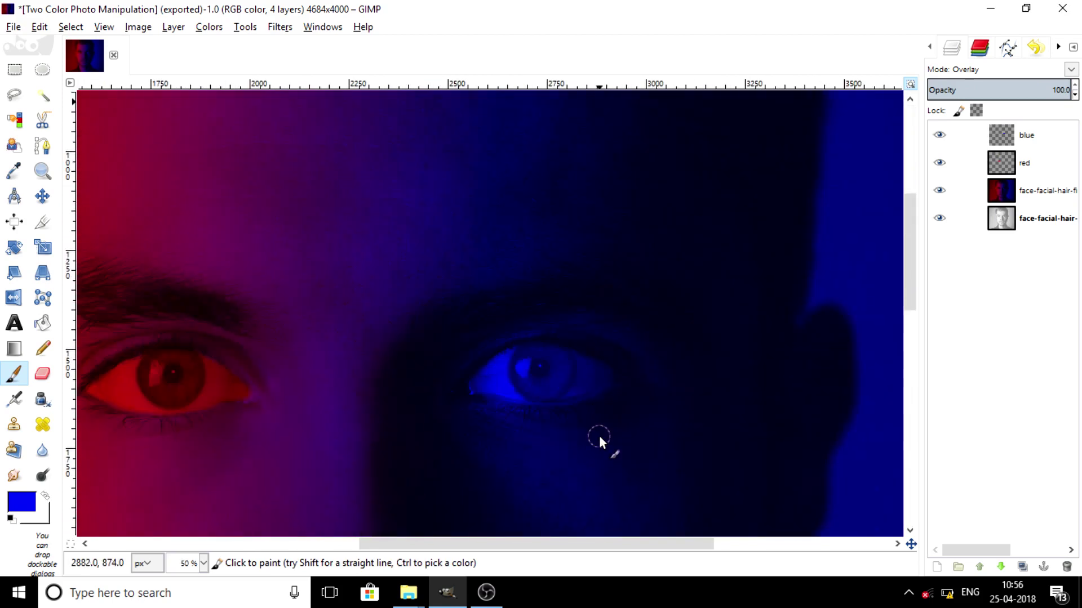
scroll(573, 433, up, 2)
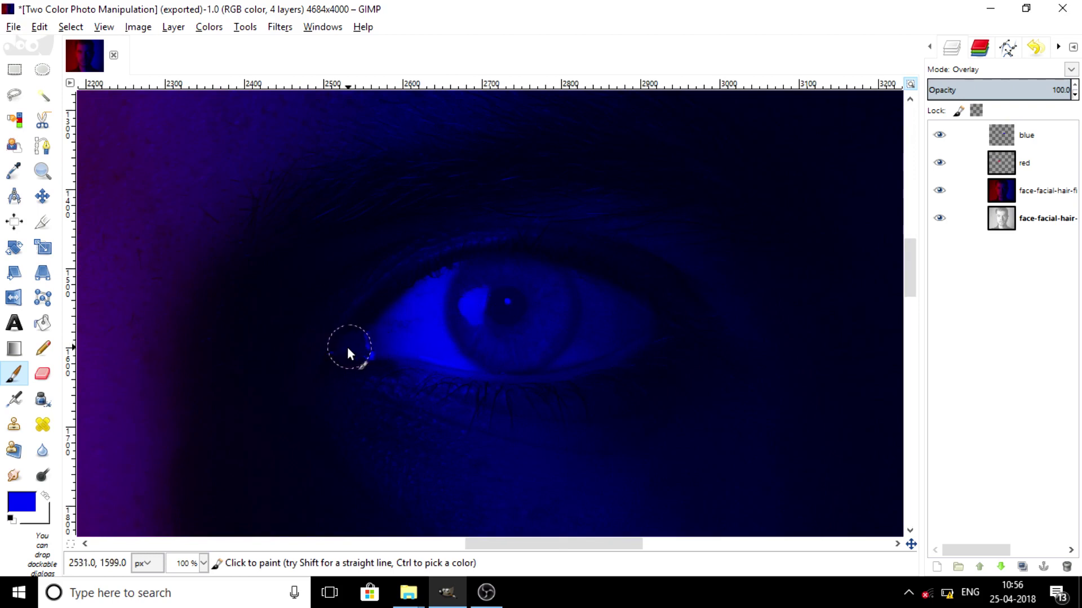
click(42, 374)
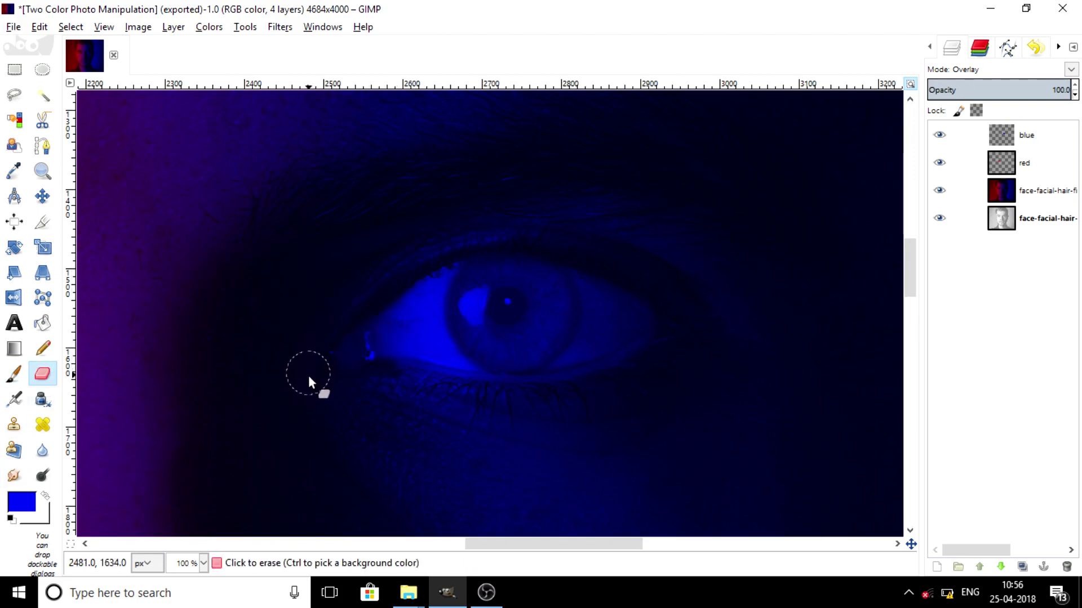
click(348, 380)
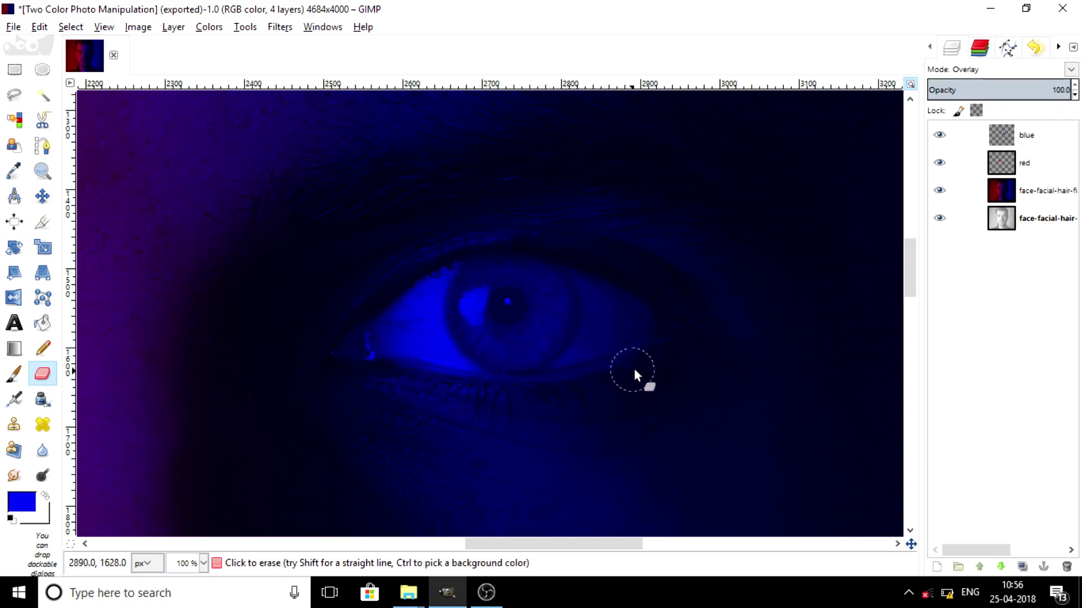
scroll(714, 316, down, 3)
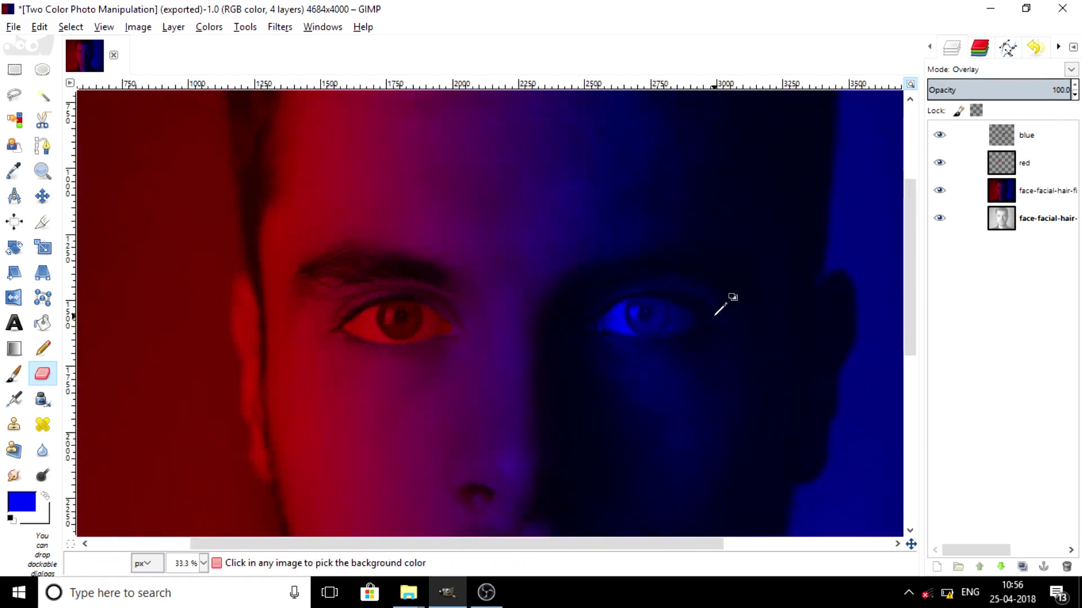
scroll(713, 316, down, 2)
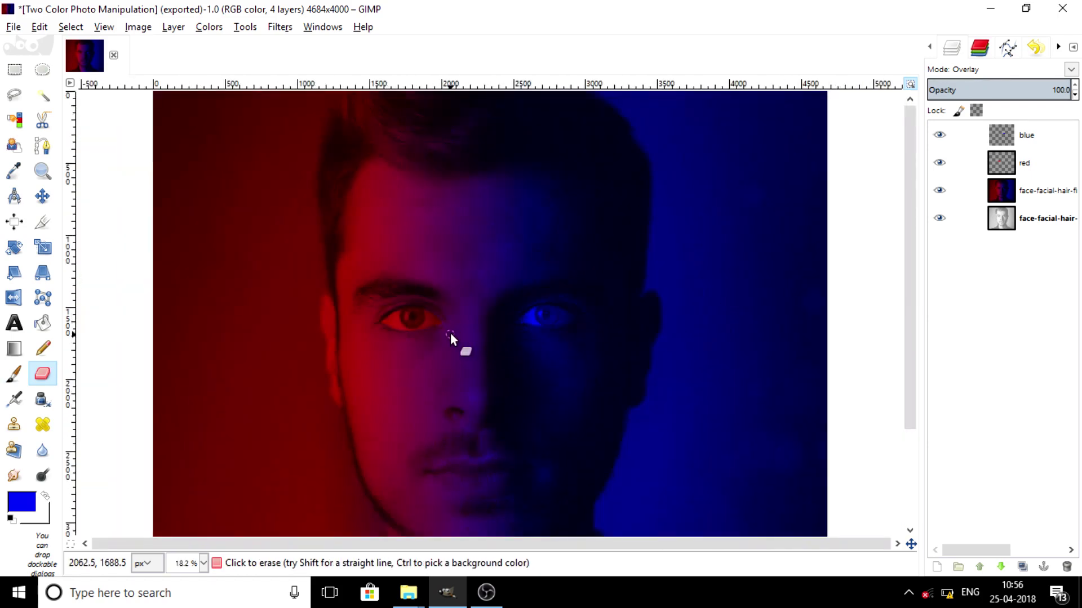
On the red layer, erase the red spill at the red eye's inner corner.
click(1031, 162)
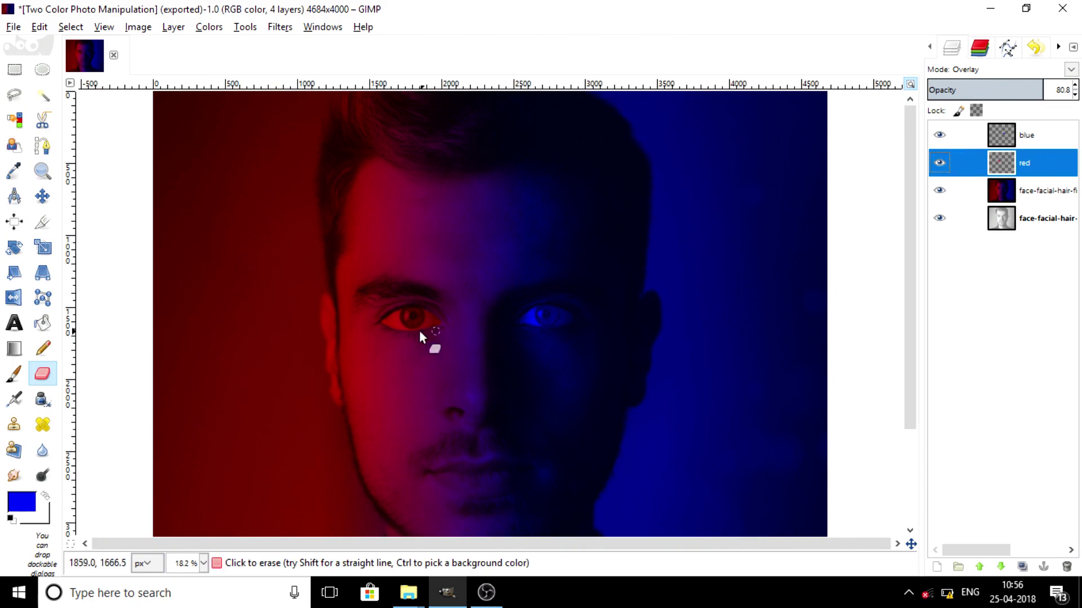
scroll(418, 330, up, 3)
scroll(459, 356, down, 2)
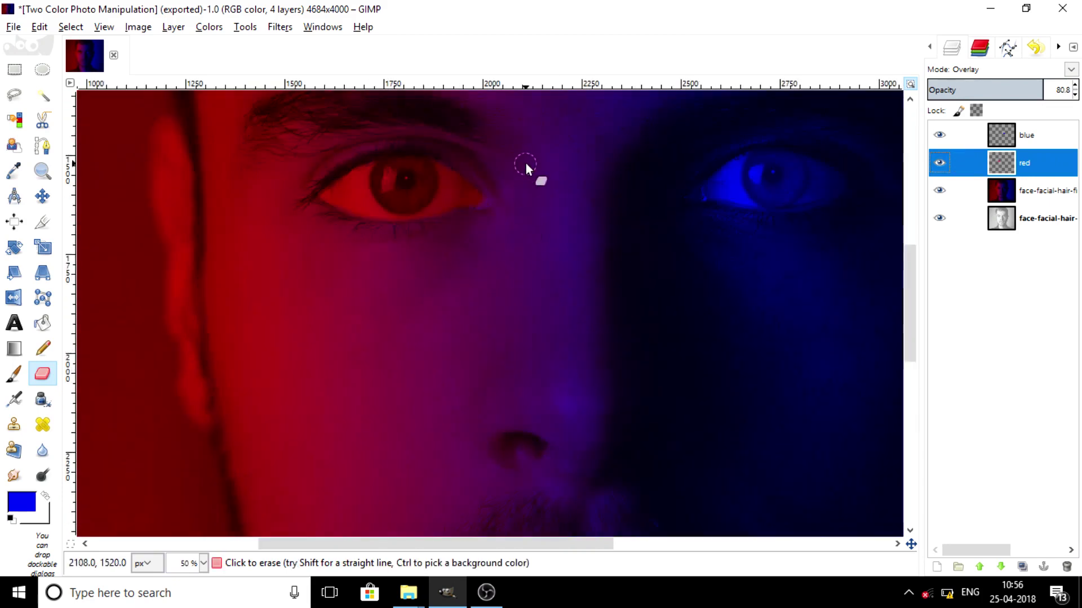
scroll(526, 163, up, 2)
scroll(420, 215, up, 1)
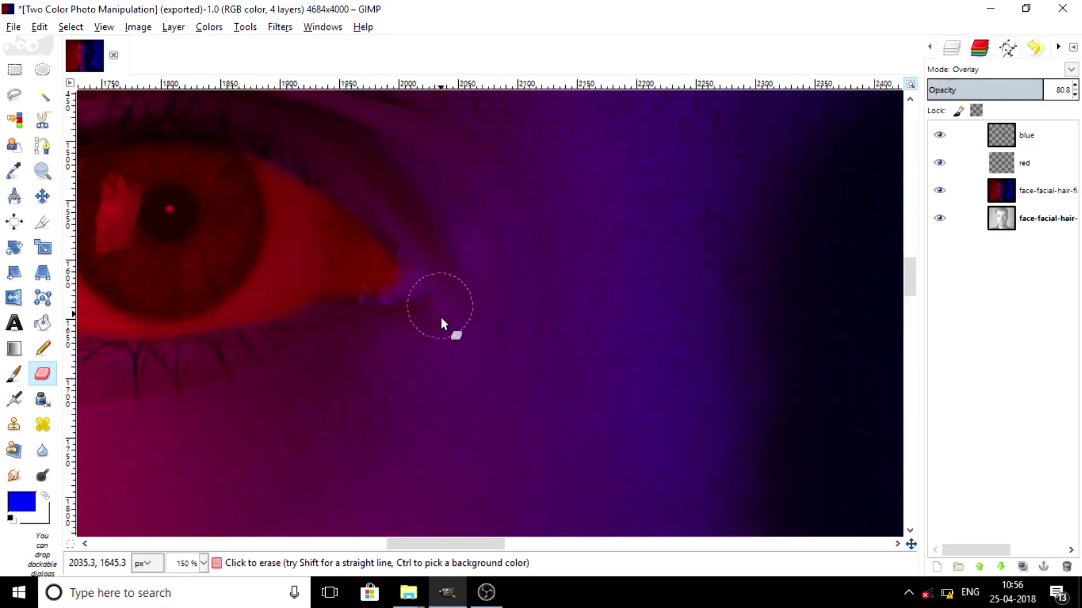
mouse_move(440, 316)
mouse_down()
mouse_move(428, 241)
mouse_move(414, 298)
mouse_move(388, 329)
mouse_move(378, 326)
mouse_up()
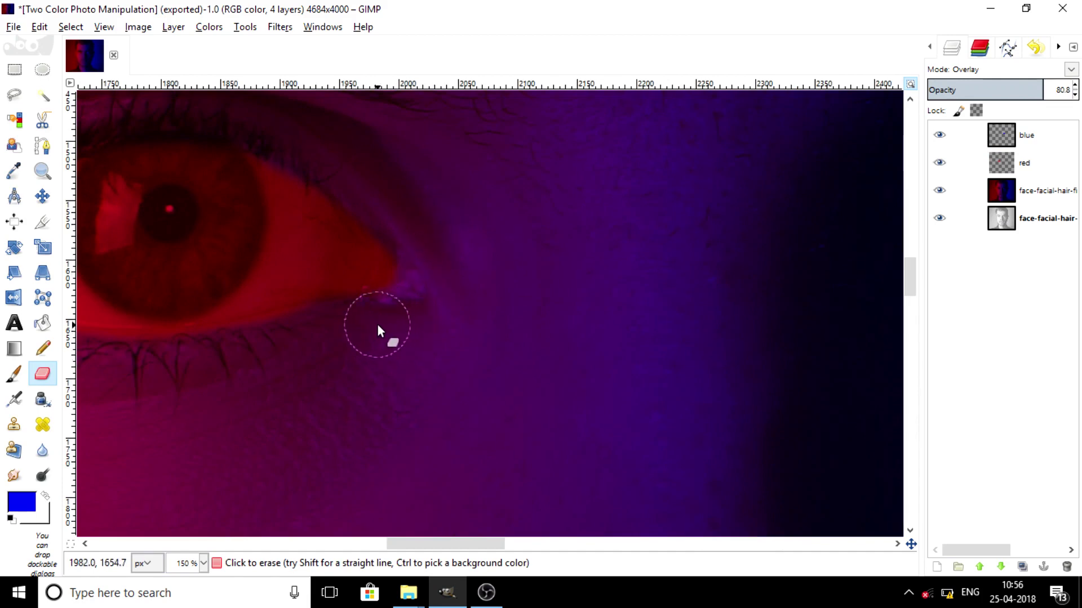
scroll(475, 300, down, 2)
scroll(475, 302, down, 3)
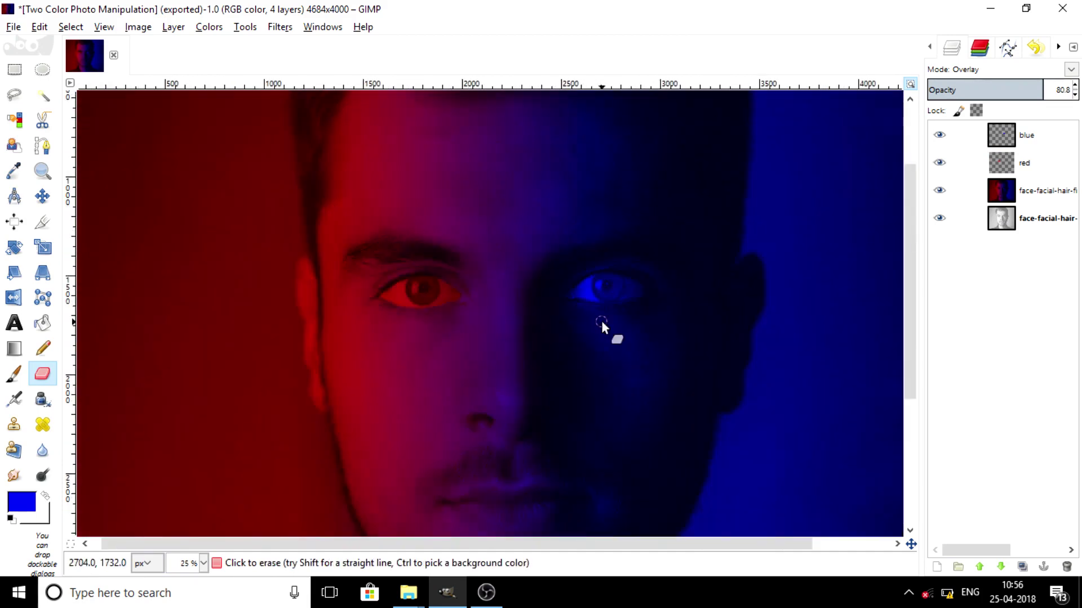
scroll(602, 323, down, 2)
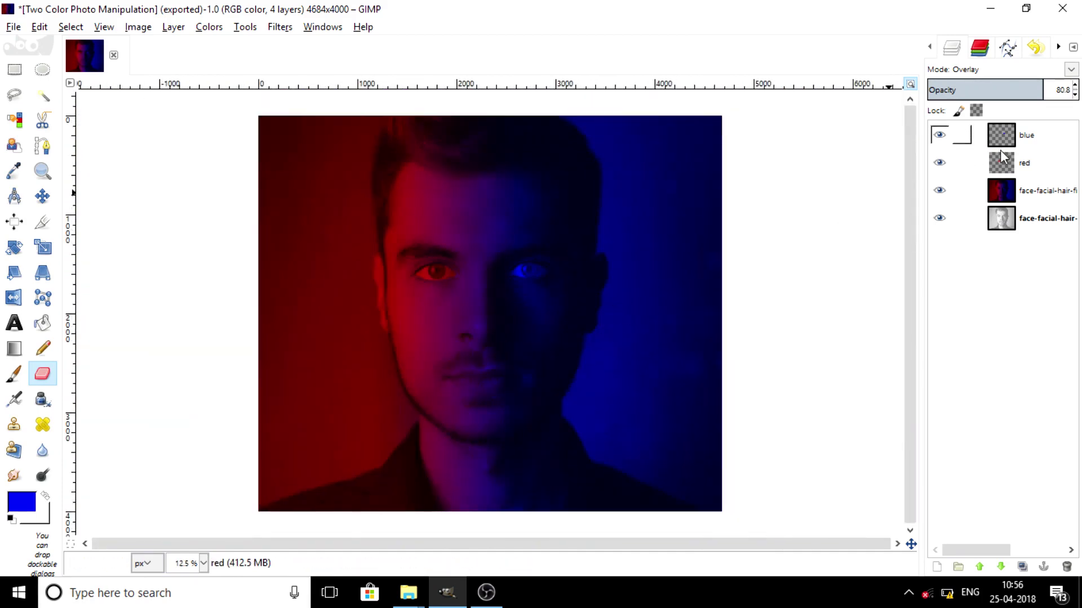
Set the red overlay layer's opacity to 69.2 and fit the image to the window.
click(1001, 155)
click(1026, 88)
click(910, 86)
click(910, 86)
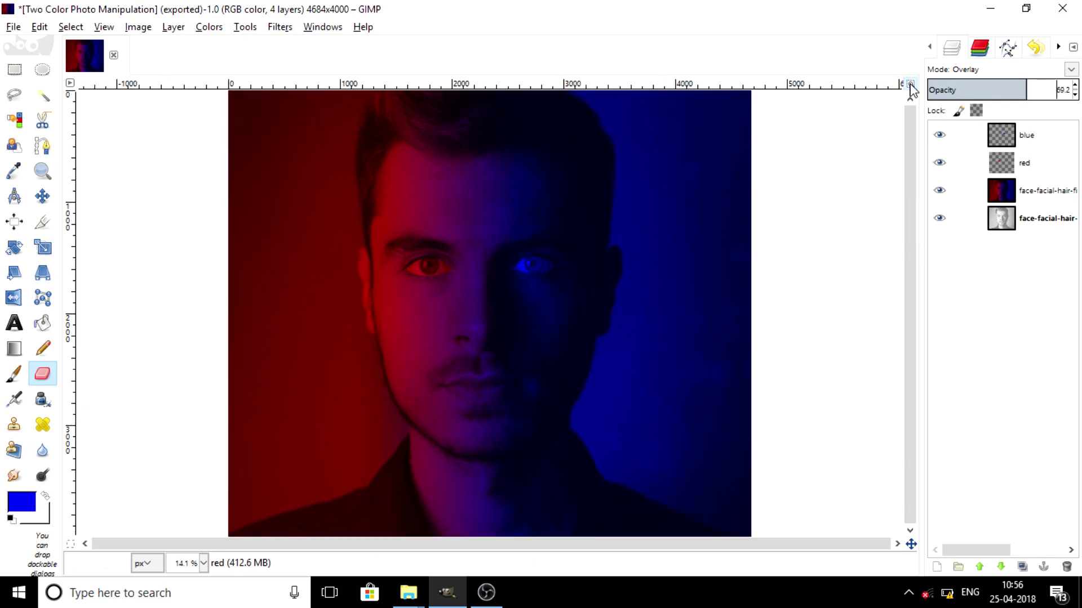
Try merging the blue layer down onto the red, then go back to the blue layer.
click(1009, 137)
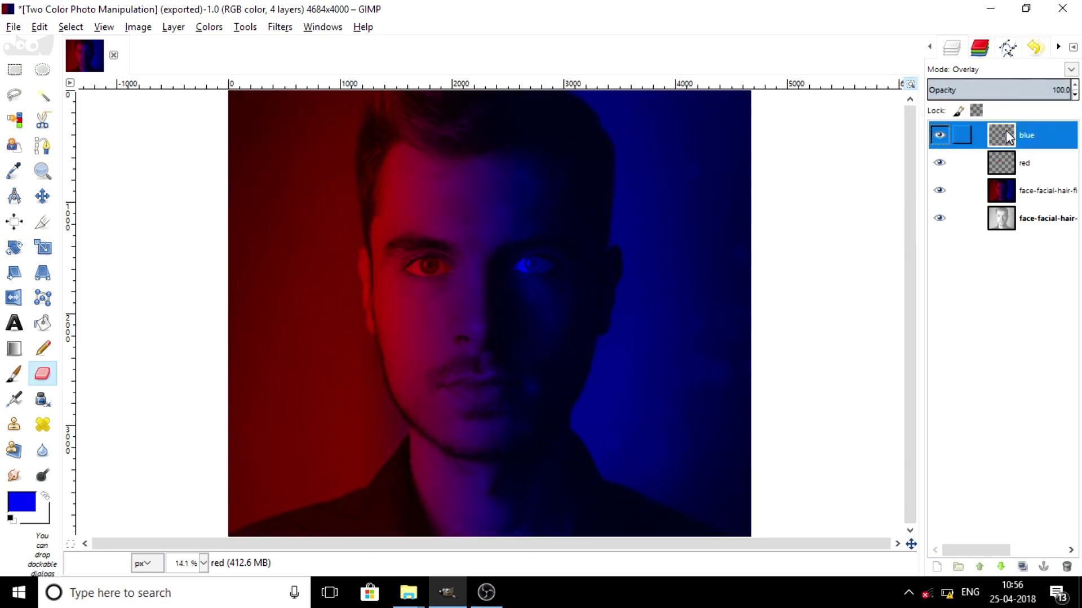
right_click(1008, 137)
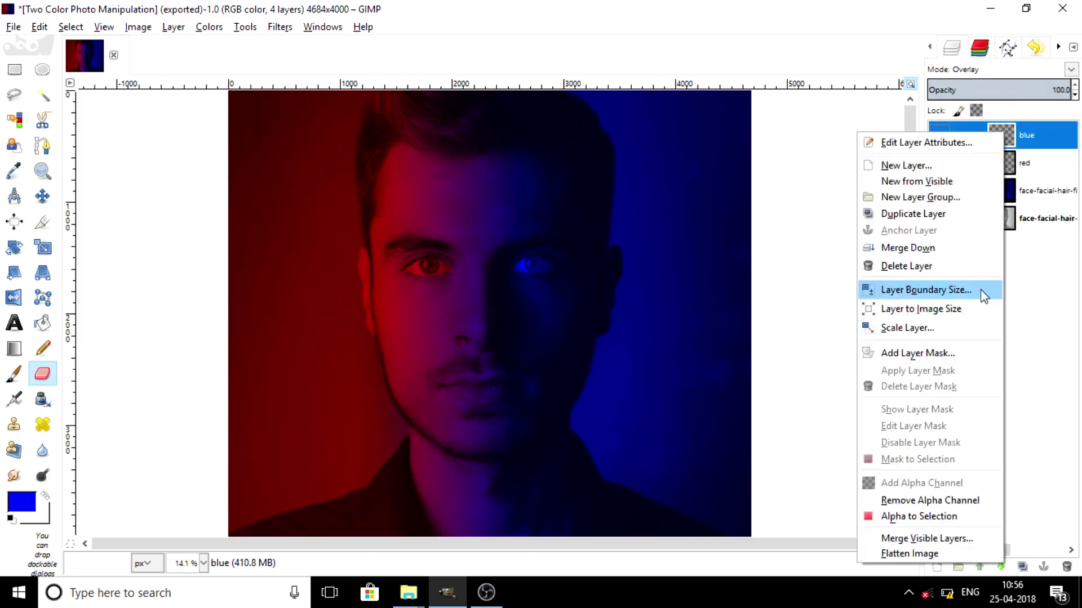
click(964, 260)
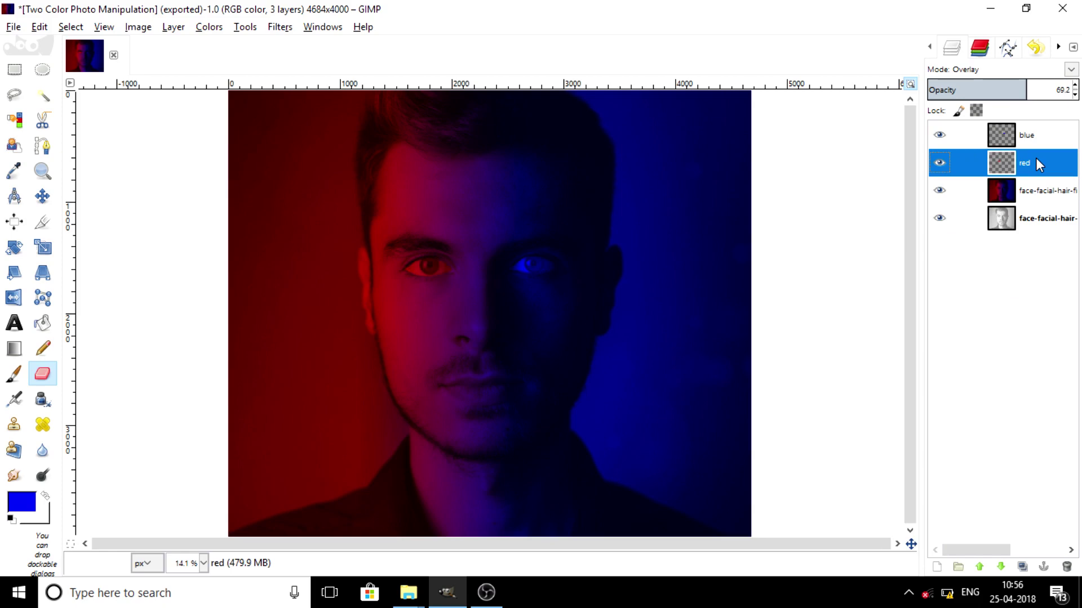
click(1042, 142)
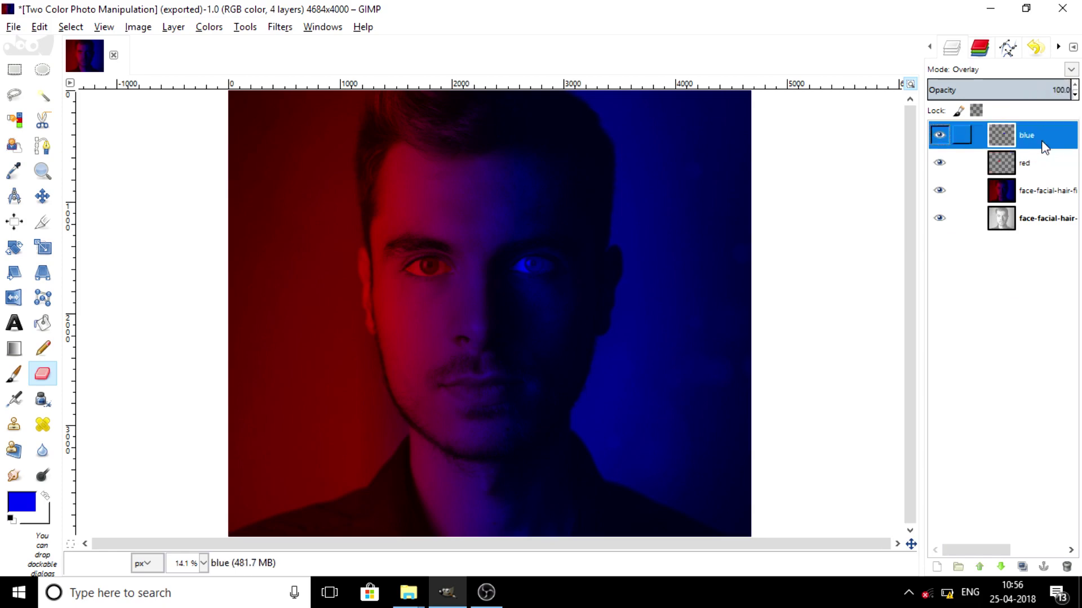
Duplicate the coloured portrait layer, set the copy to Overlay, and lower its opacity to about 65.4.
right_click(1022, 190)
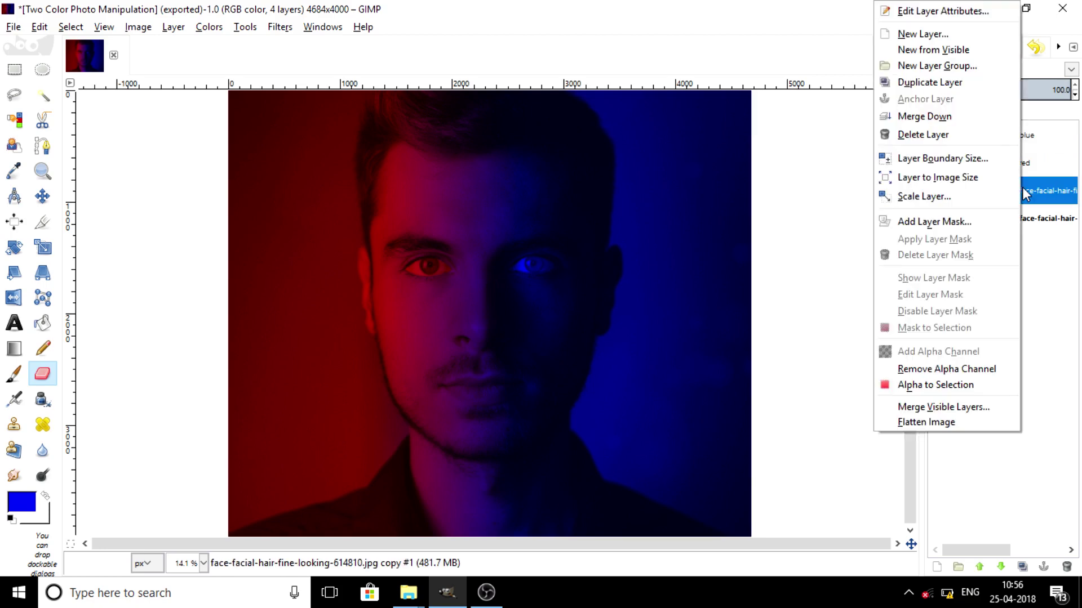
click(969, 89)
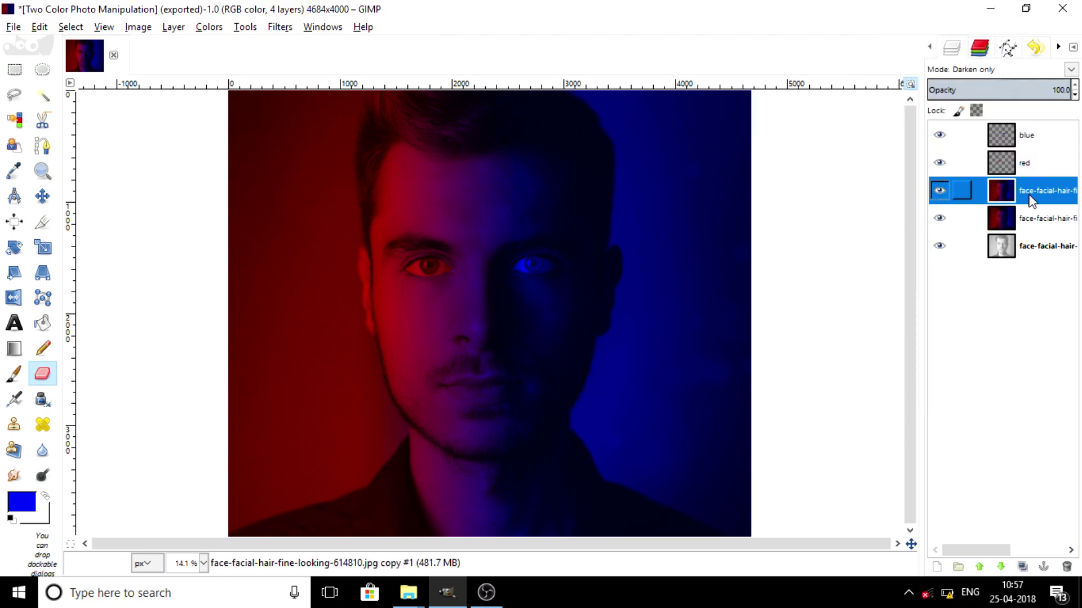
click(1024, 69)
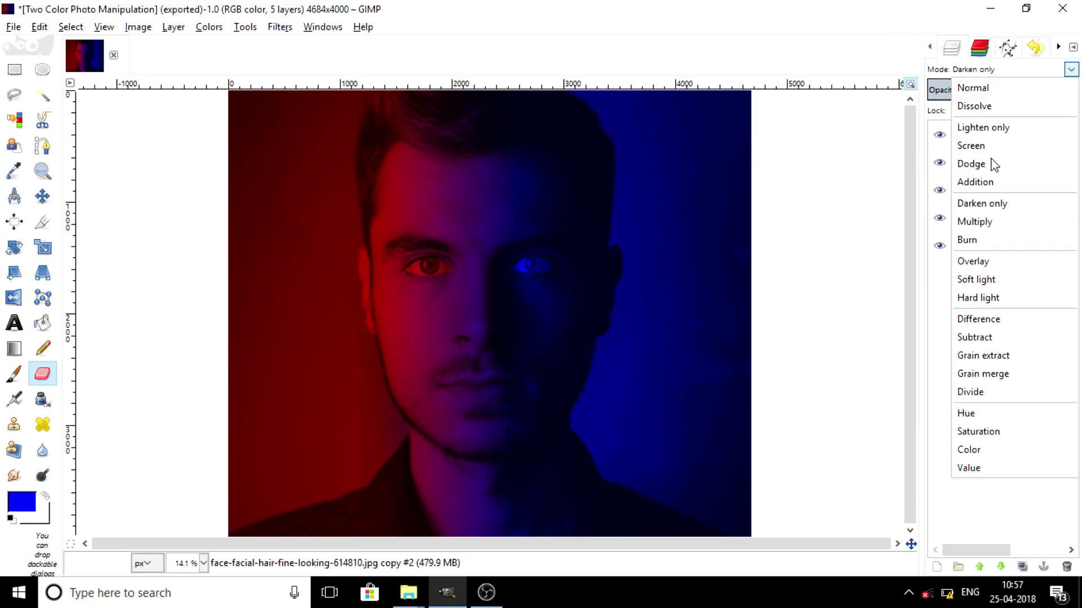
click(984, 261)
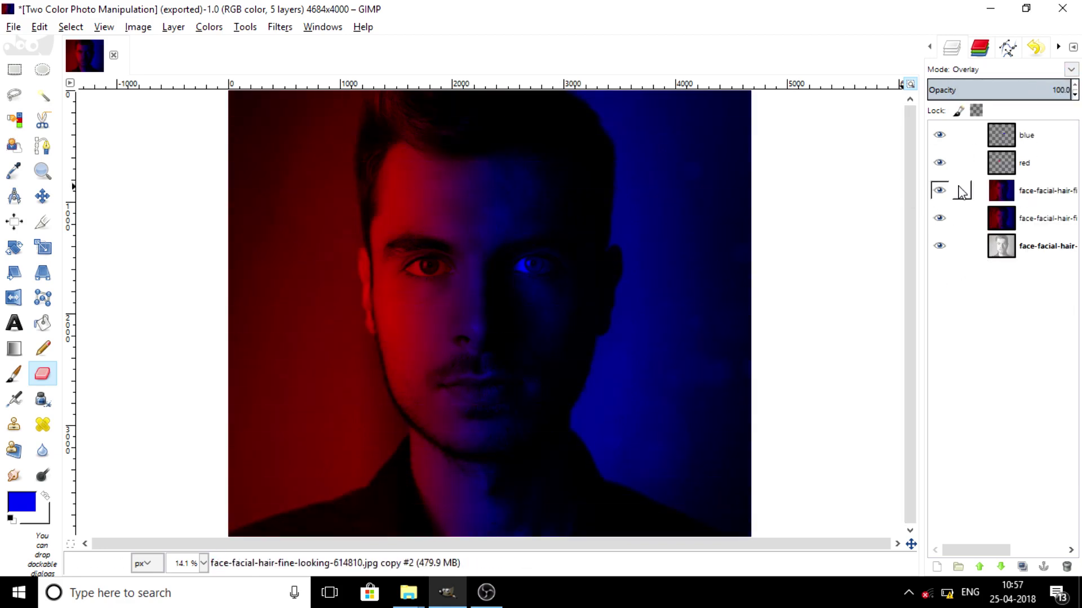
click(1042, 88)
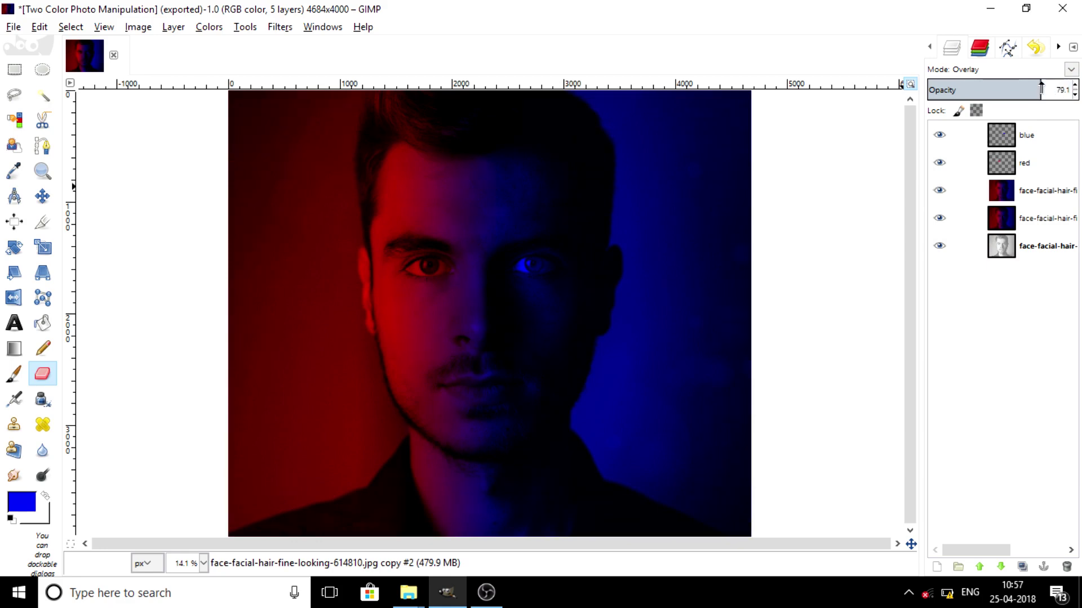
drag(1041, 87, 1033, 89)
drag(1033, 89, 1022, 88)
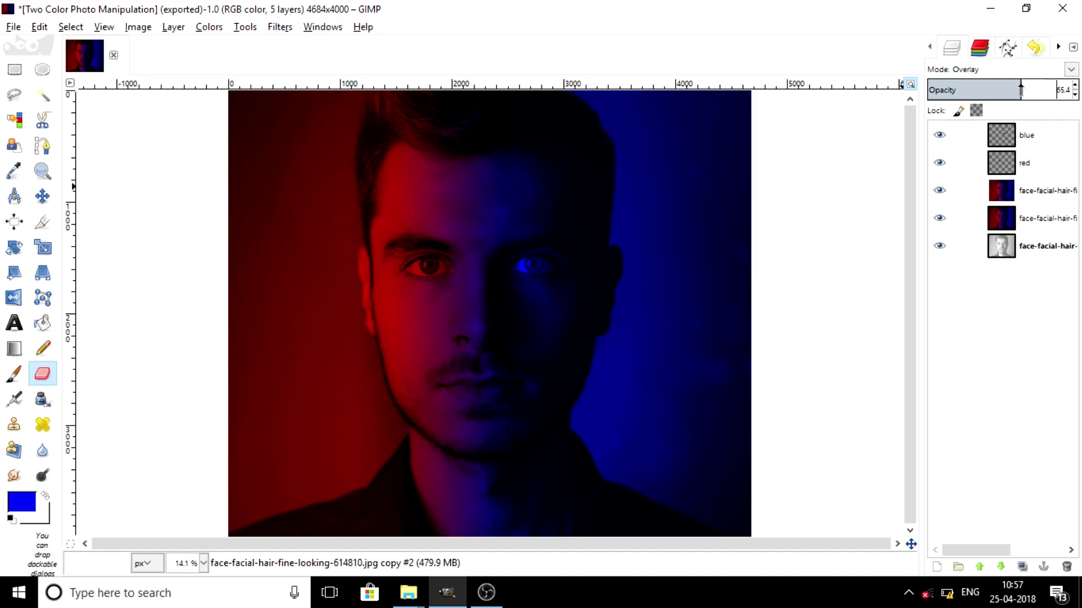